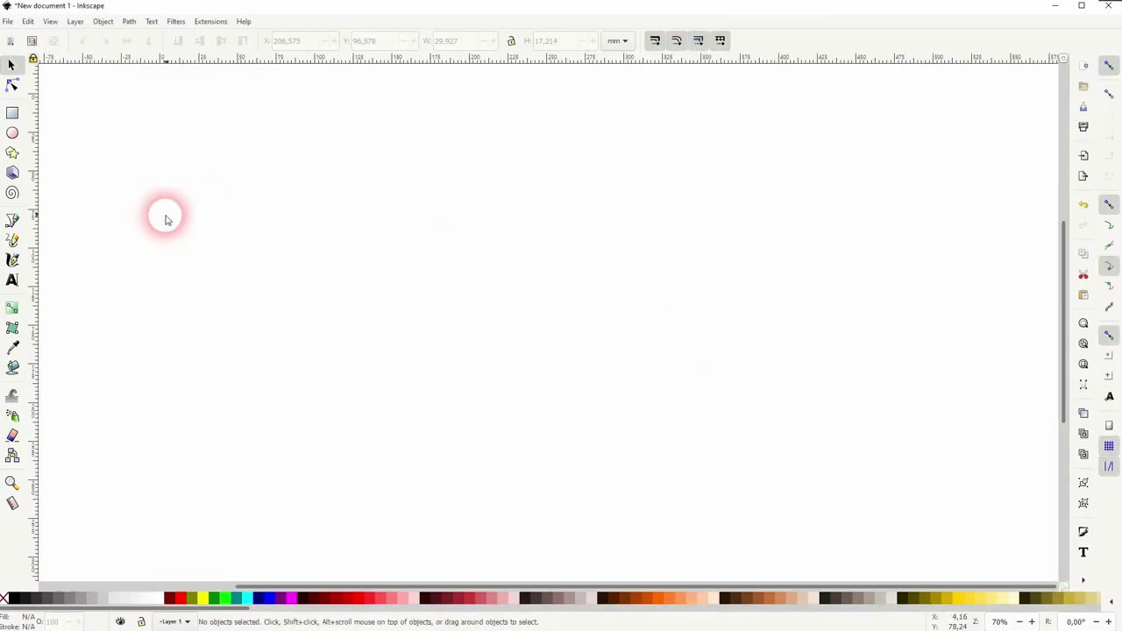
# - Add bold Mg text near the page centre and scale it to about 100.7 × 63.9 mm
pyautogui.click(11, 282)
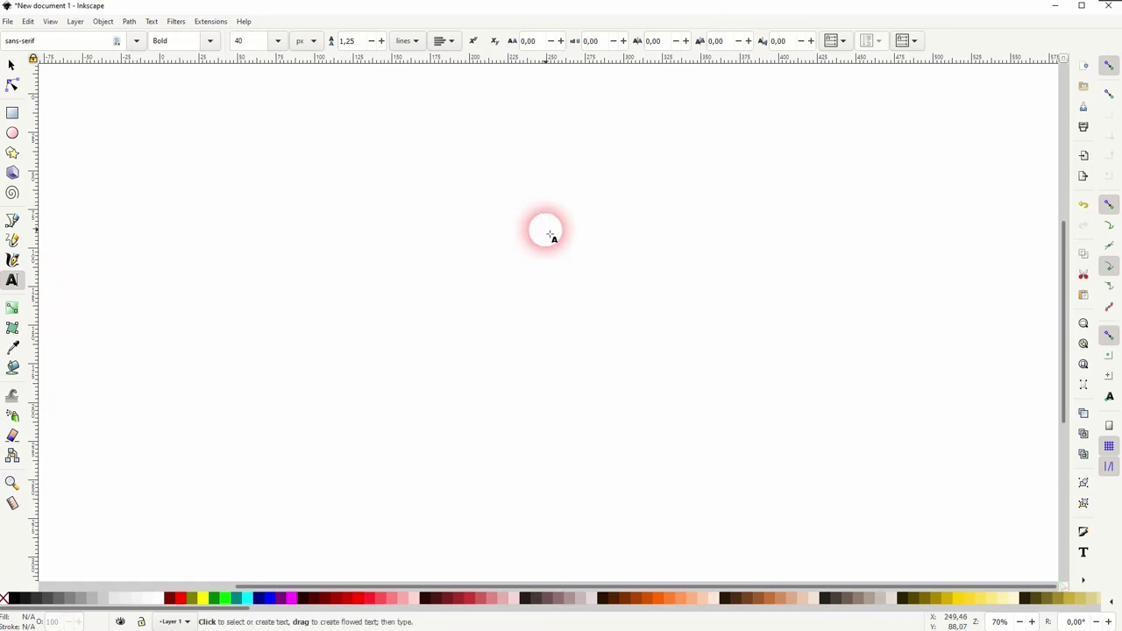
pyautogui.write('Mg')
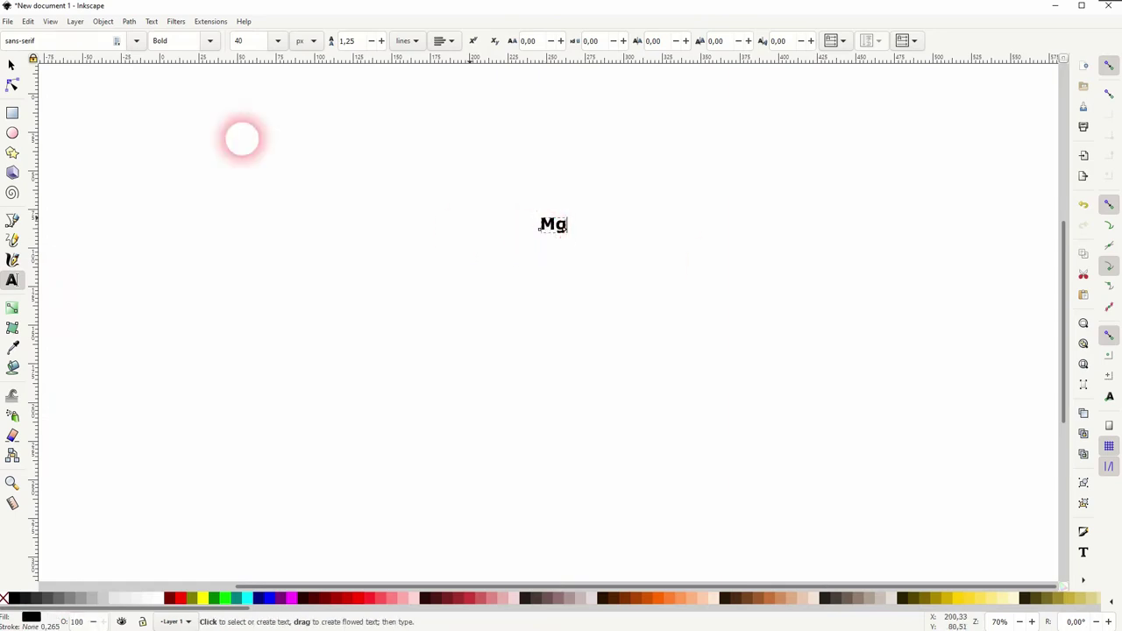
pyautogui.click(12, 65)
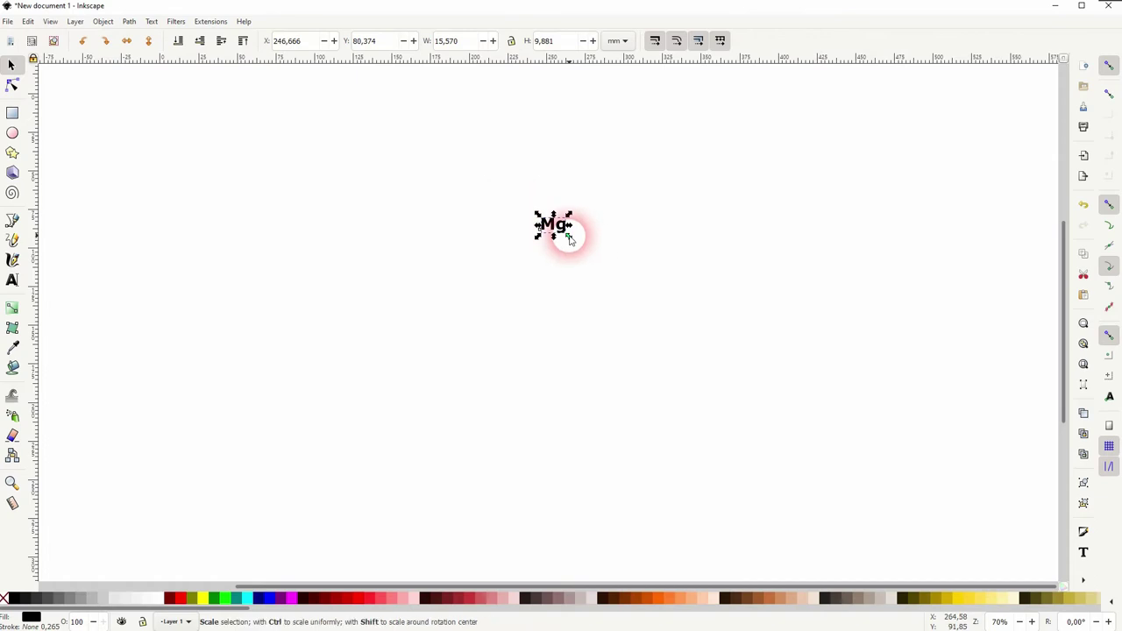
pyautogui.moveTo(570, 237); pyautogui.dragTo(582, 295)
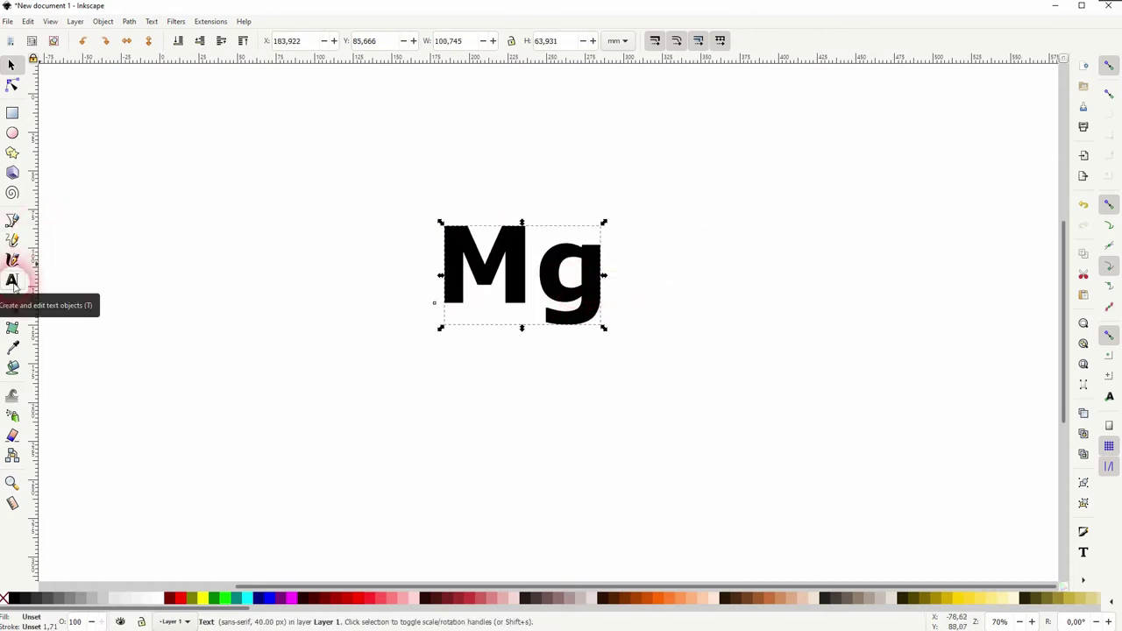
# - Append 2+ after Mg so the text reads Mg2+, about 207.2 mm wide, then deselect
pyautogui.click(14, 282)
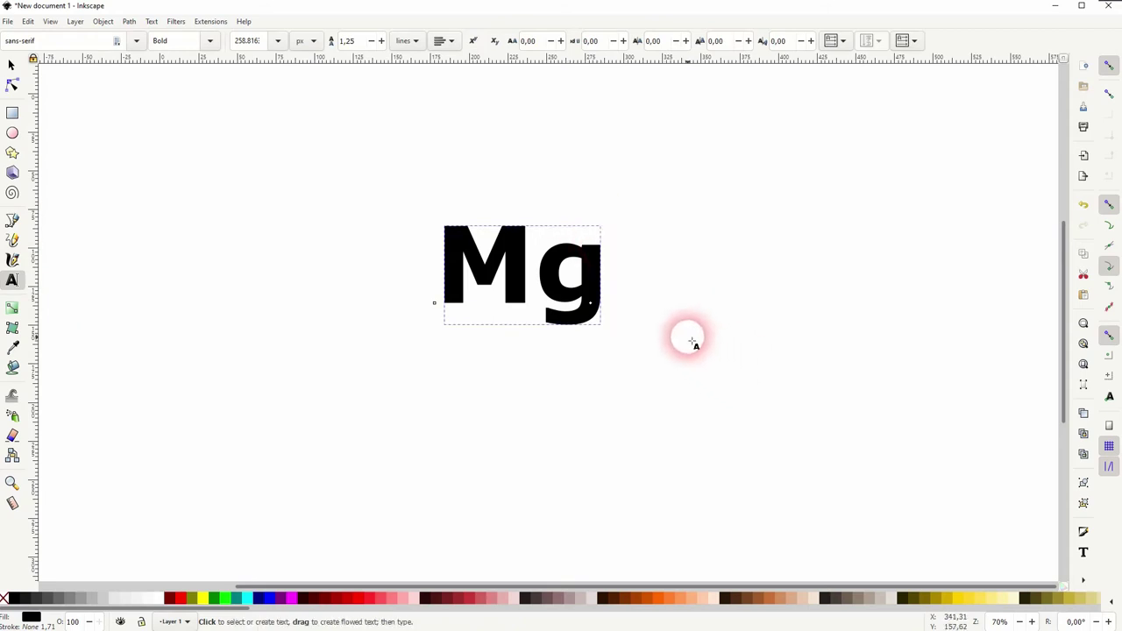
pyautogui.click(632, 309)
pyautogui.write('2')
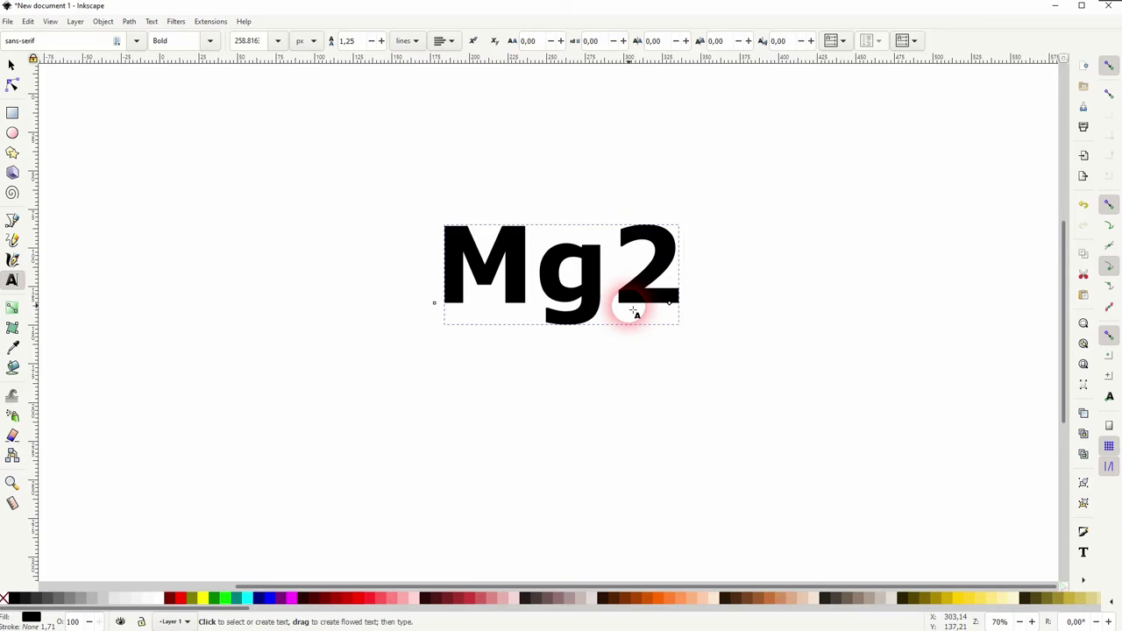
pyautogui.write('+')
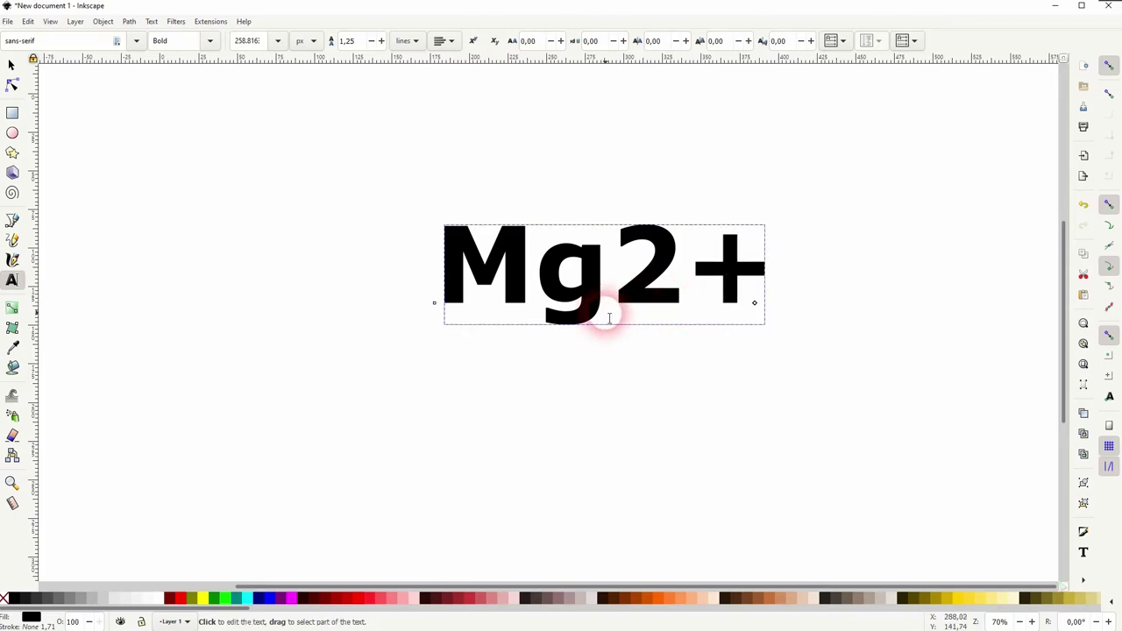
pyautogui.click(12, 65)
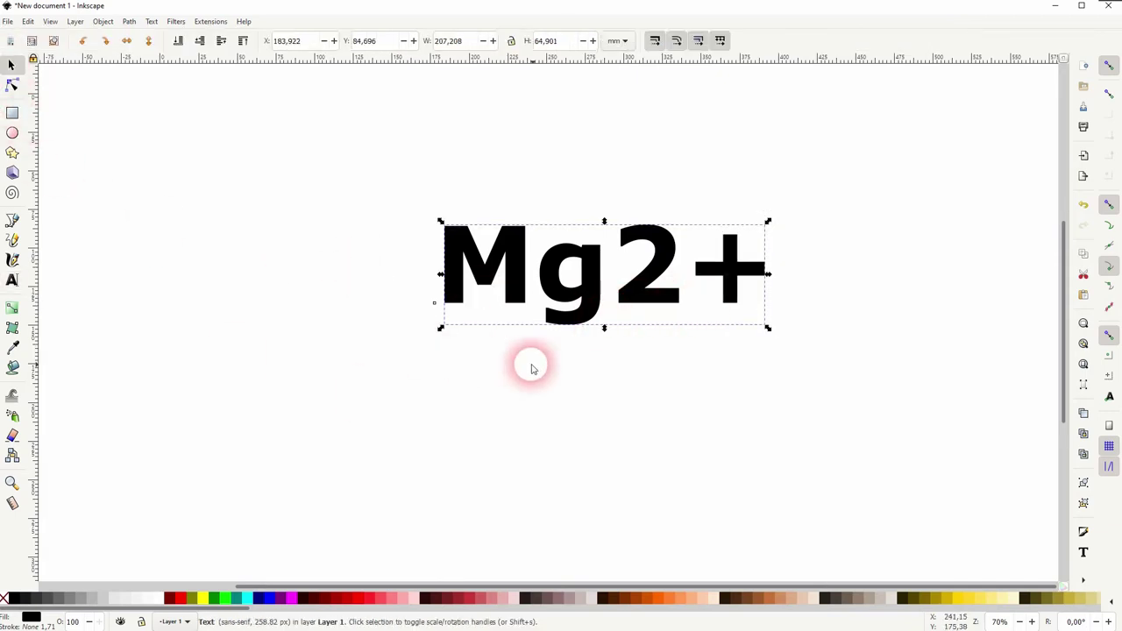
pyautogui.scroll(1, 541, 376)
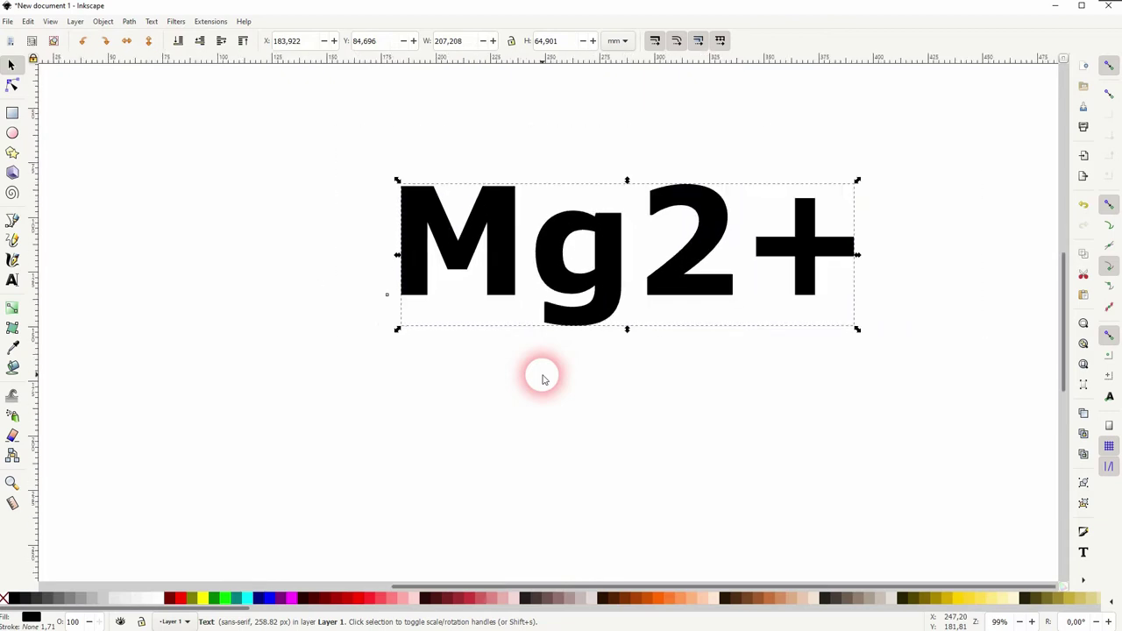
pyautogui.scroll(-1, 541, 376)
pyautogui.click(656, 466)
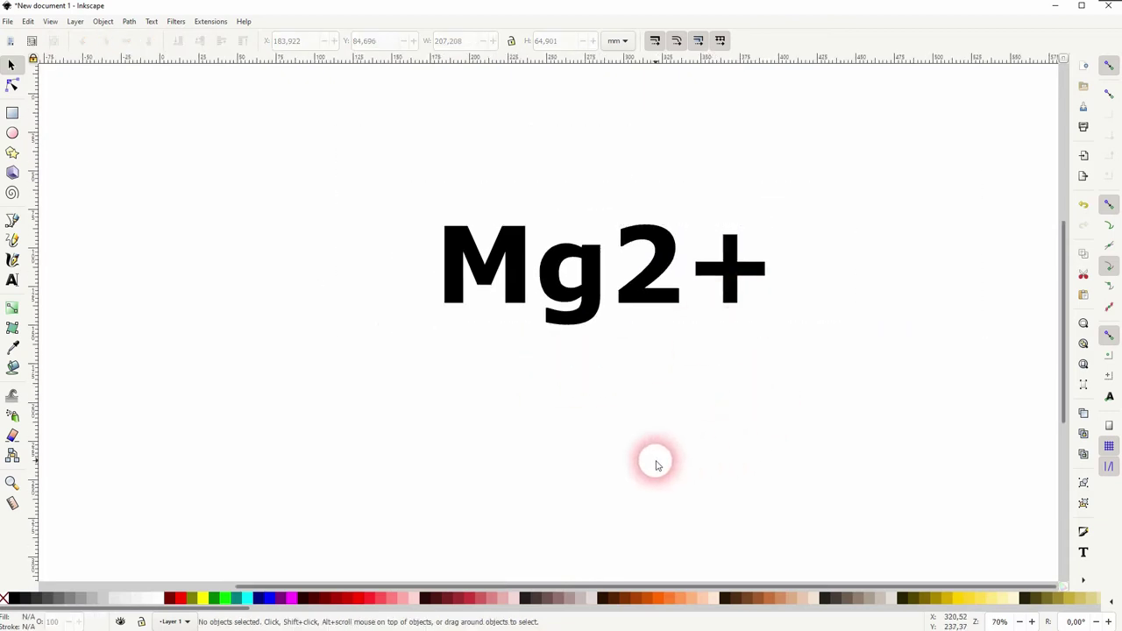
pyautogui.press('t')
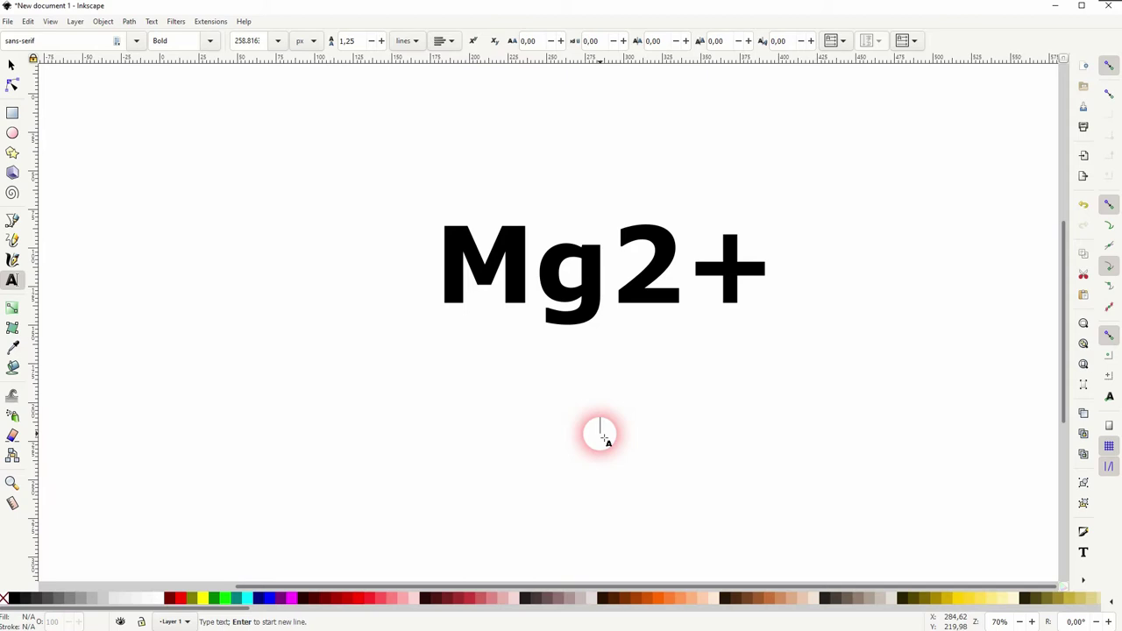
pyautogui.click(604, 437)
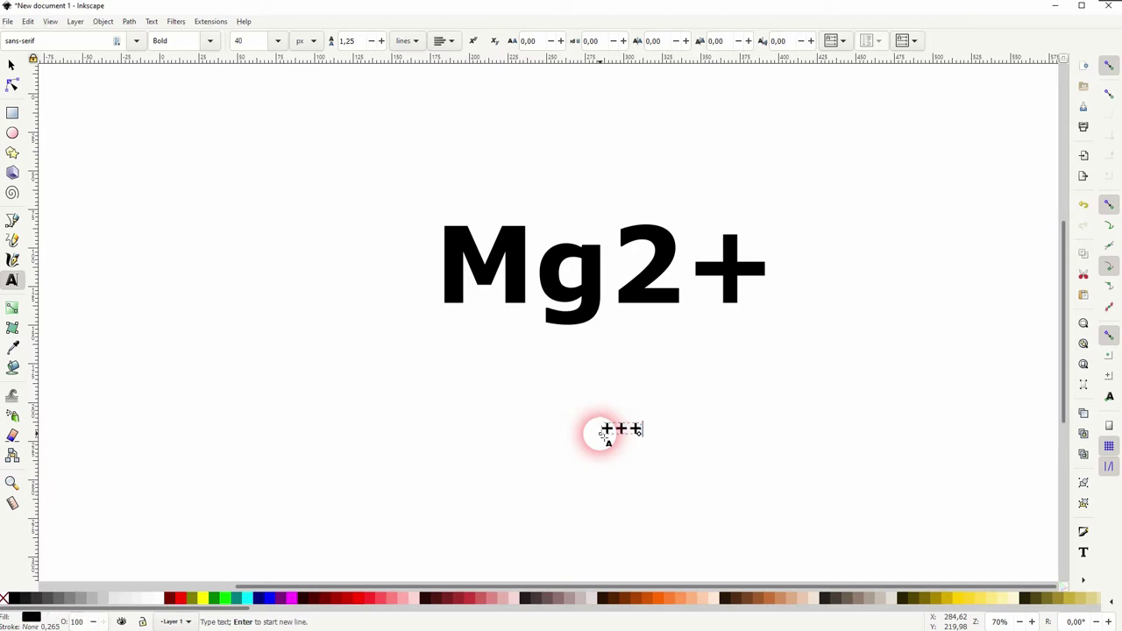
pyautogui.press('Escape')
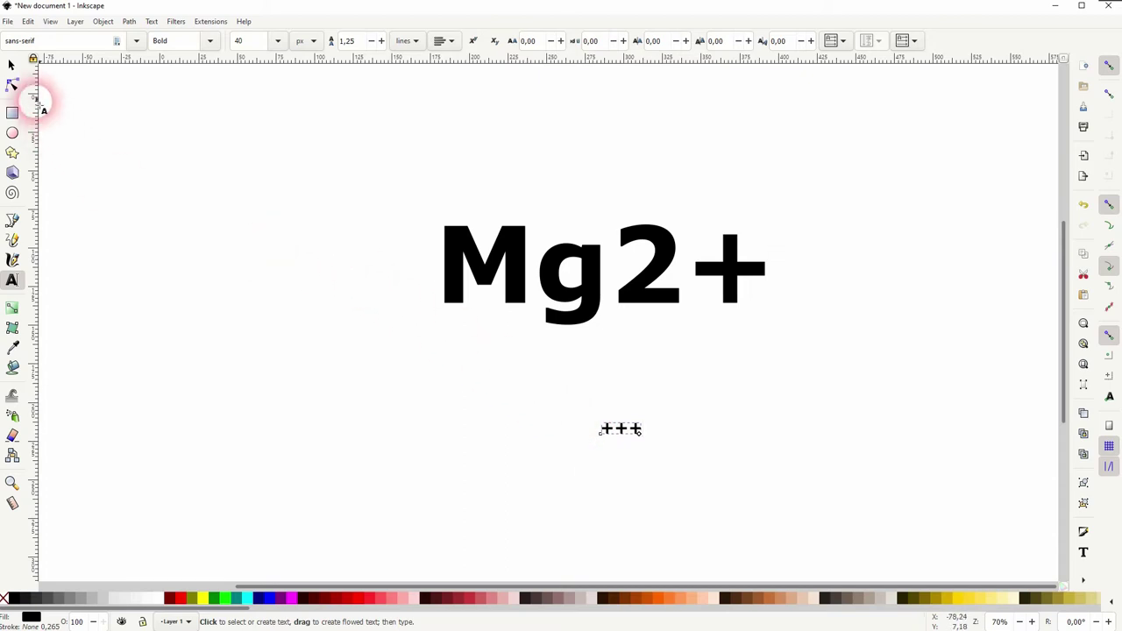
pyautogui.click(12, 65)
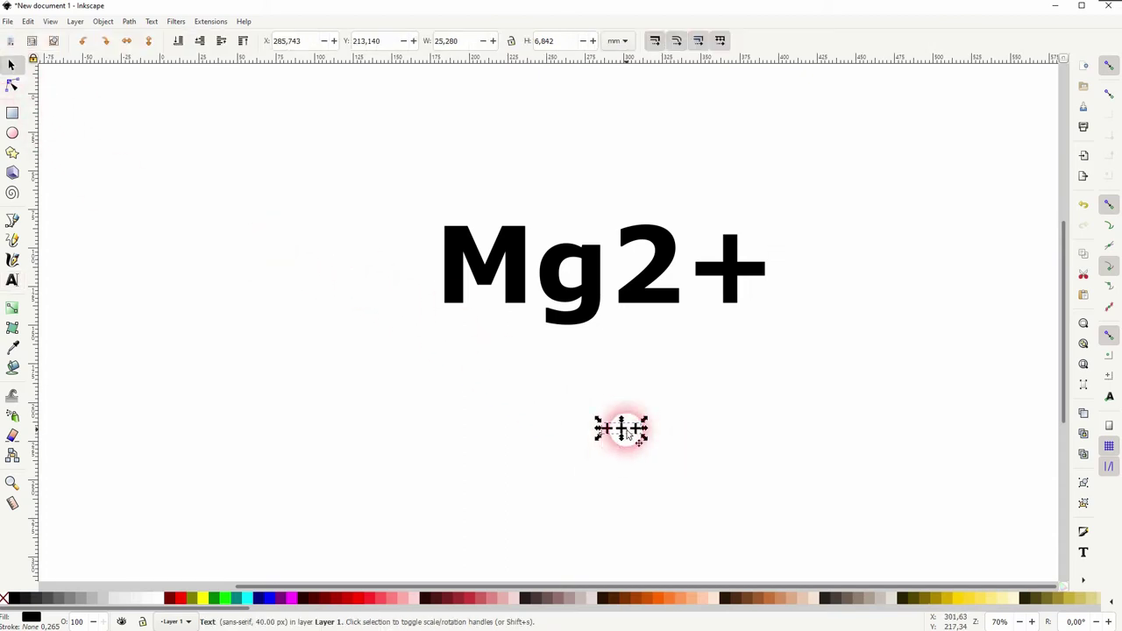
pyautogui.press('Delete')
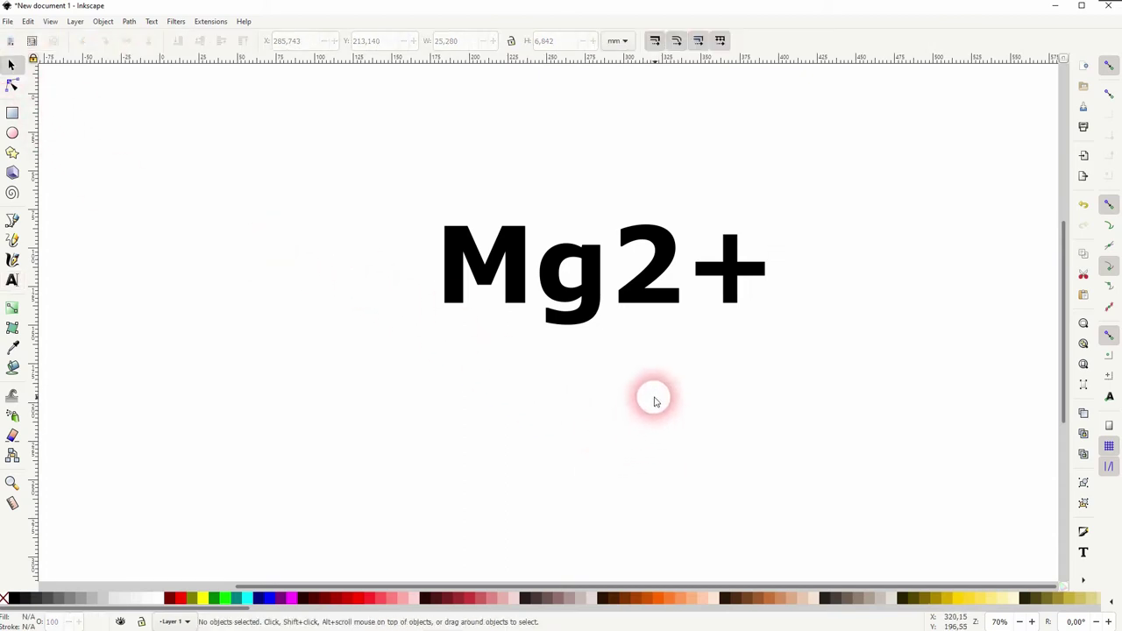
# - Set the 2+ characters after Mg as superscript so the label reads Mg²⁺
pyautogui.click(628, 276)
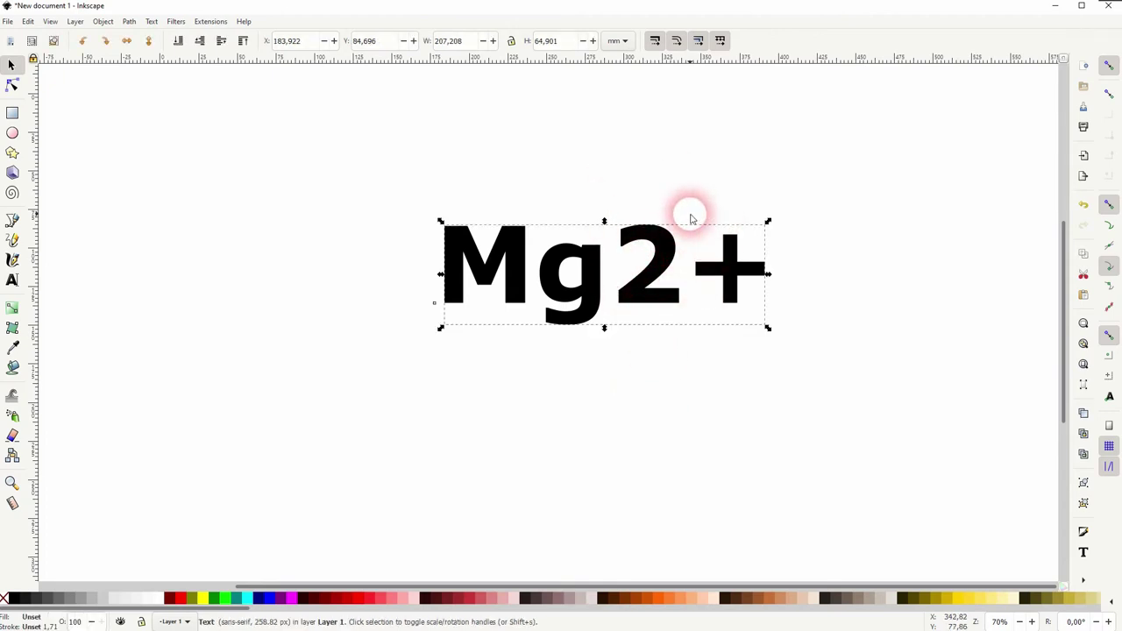
pyautogui.doubleClick(647, 270)
pyautogui.moveTo(616, 271); pyautogui.dragTo(748, 276)
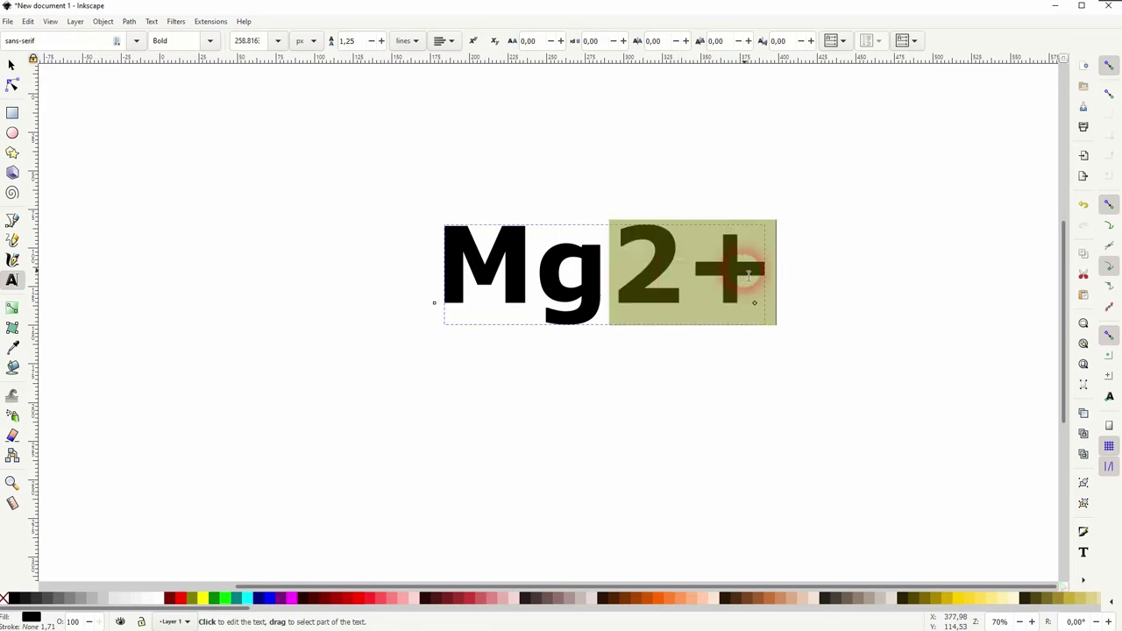
pyautogui.click(473, 42)
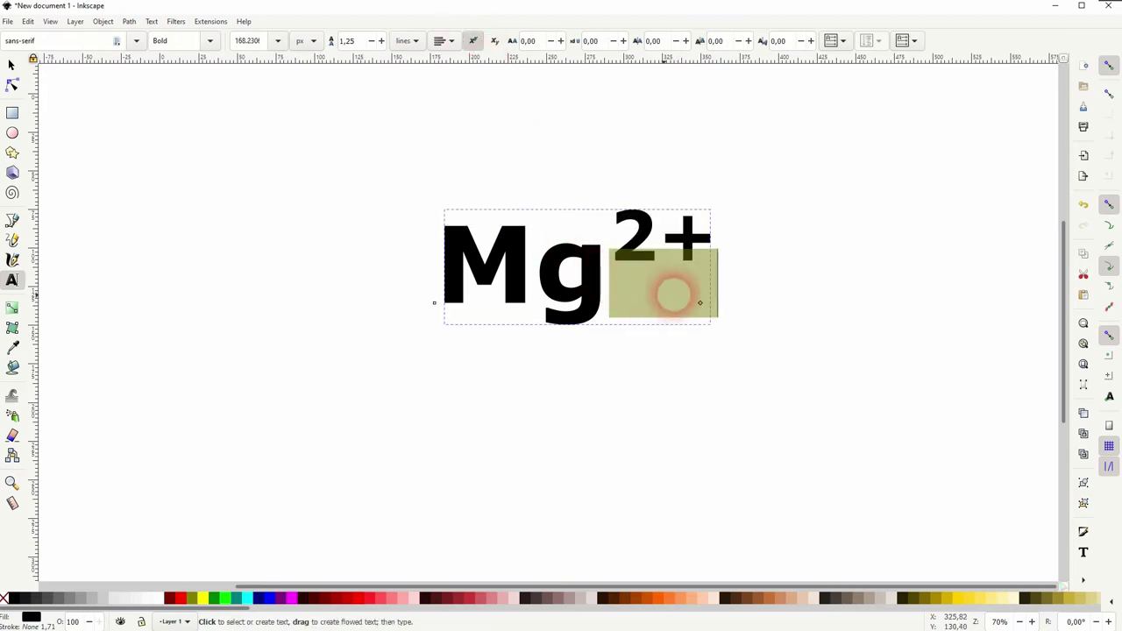
pyautogui.click(13, 64)
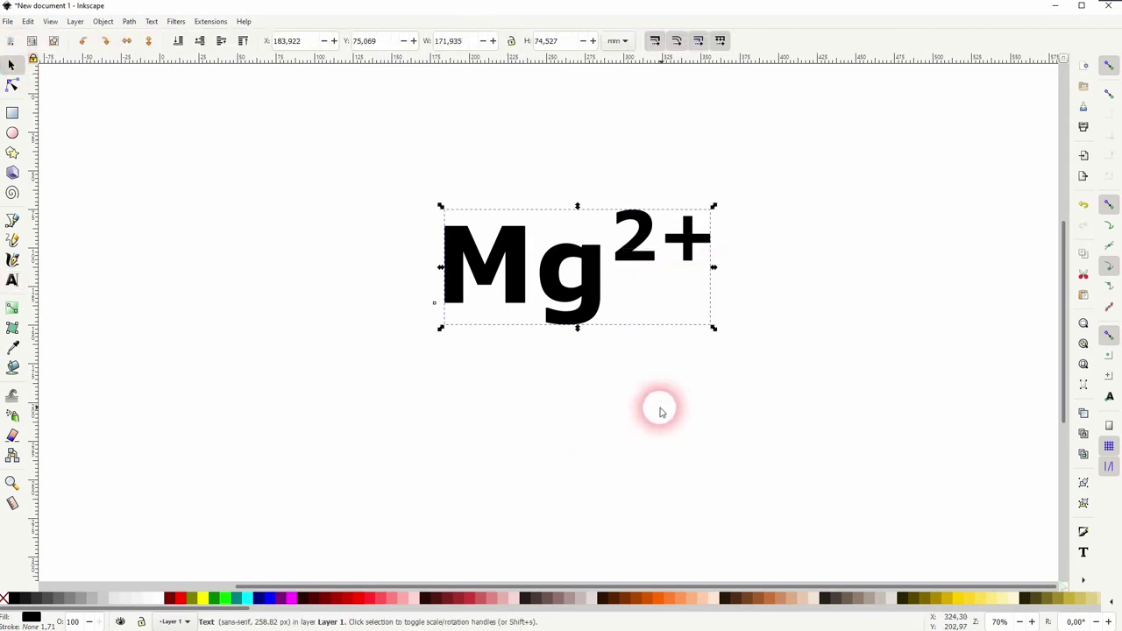
pyautogui.click(703, 386)
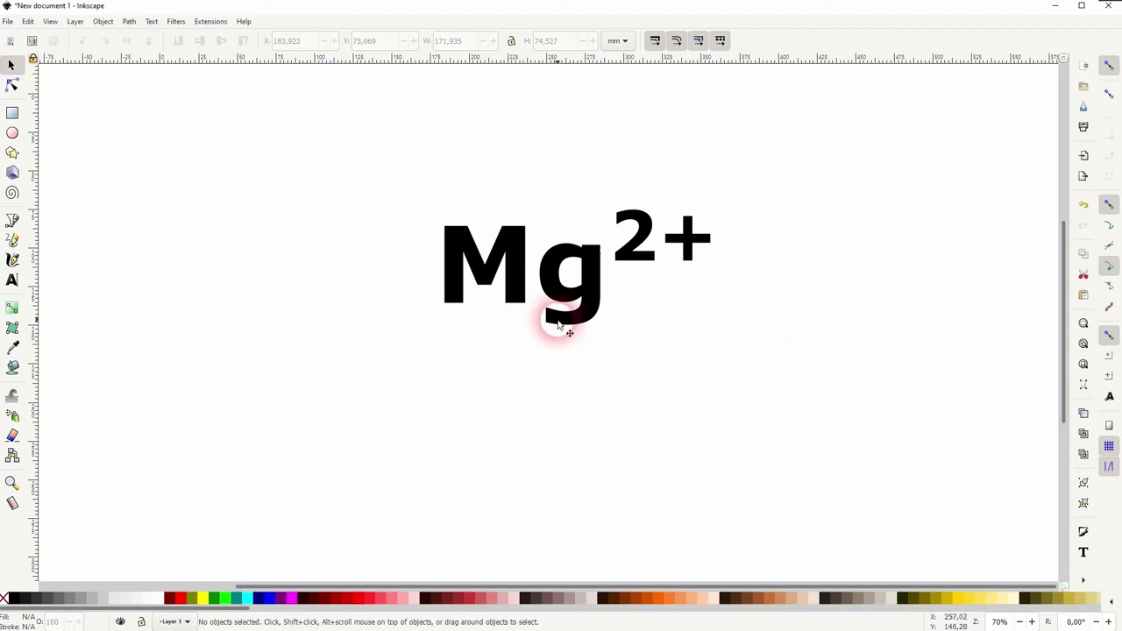
pyautogui.click(11, 281)
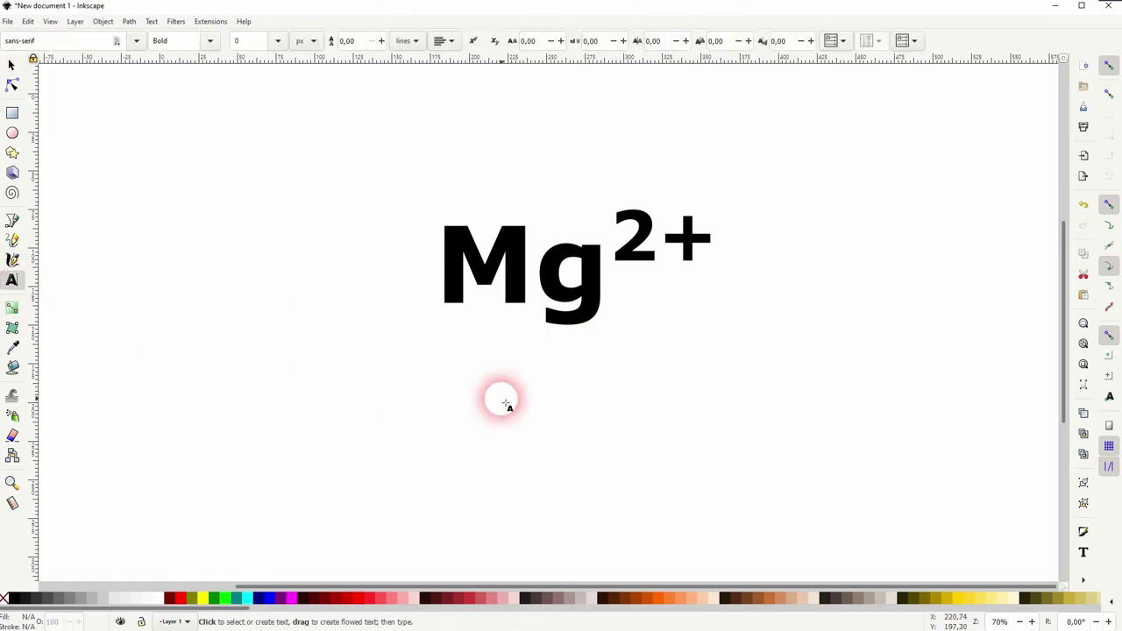
pyautogui.write('H2O')
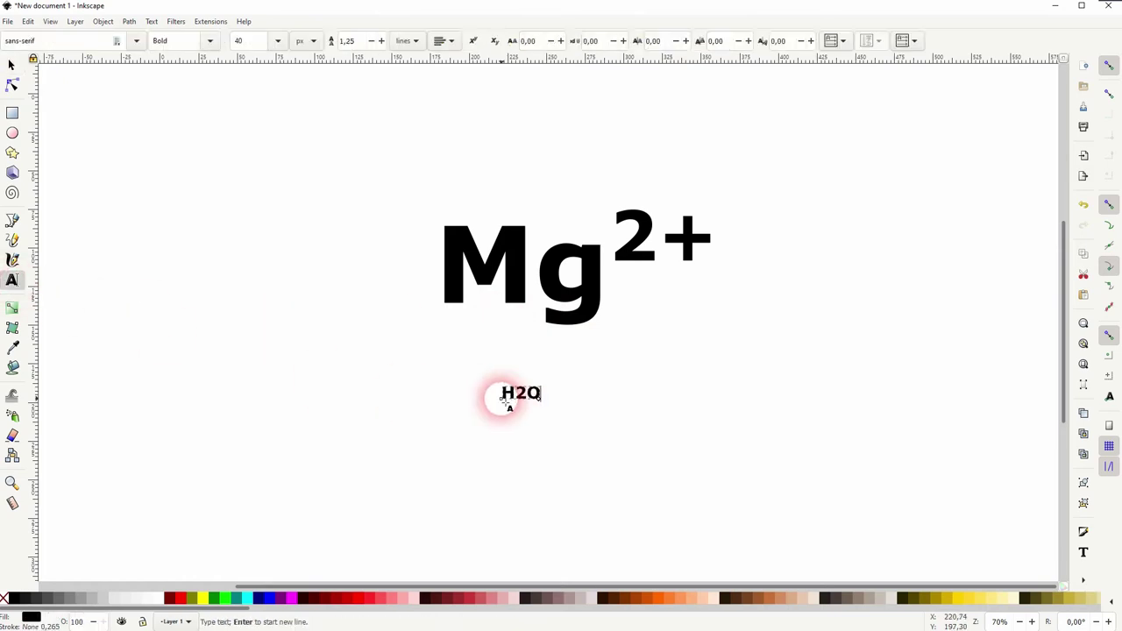
pyautogui.click(11, 66)
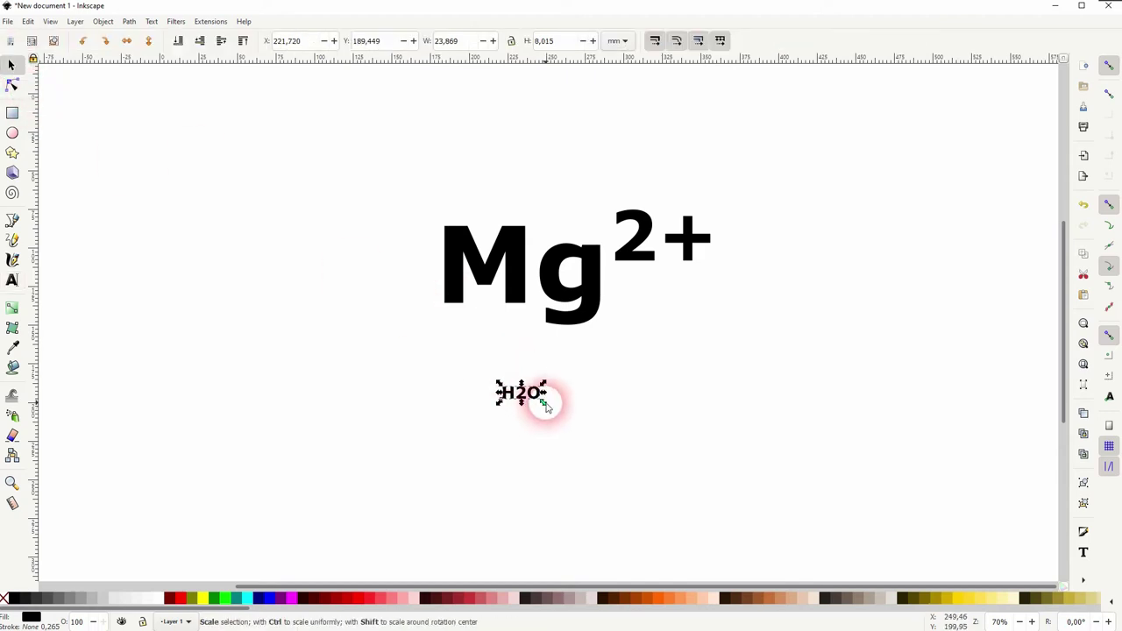
pyautogui.moveTo(551, 409); pyautogui.dragTo(760, 472)
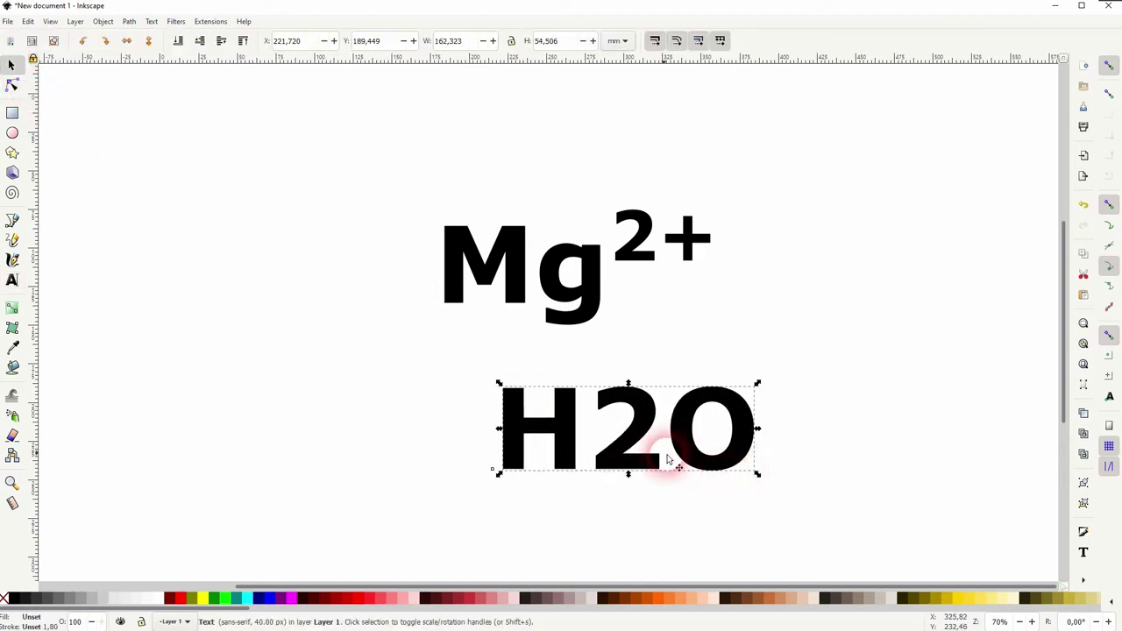
pyautogui.doubleClick(594, 426)
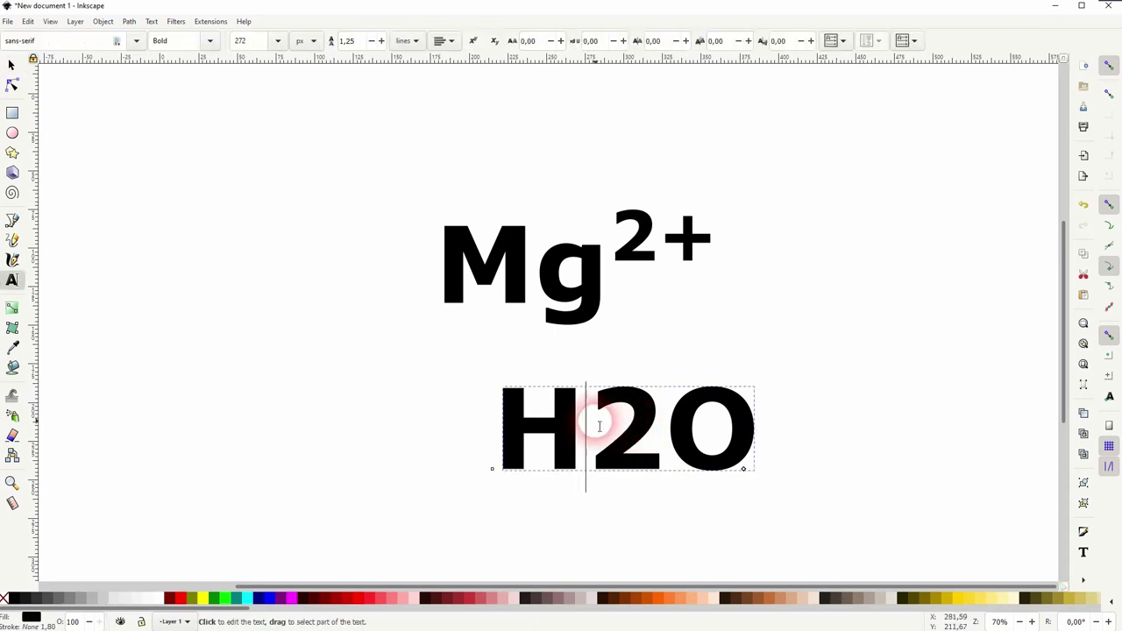
pyautogui.moveTo(588, 426); pyautogui.dragTo(666, 426)
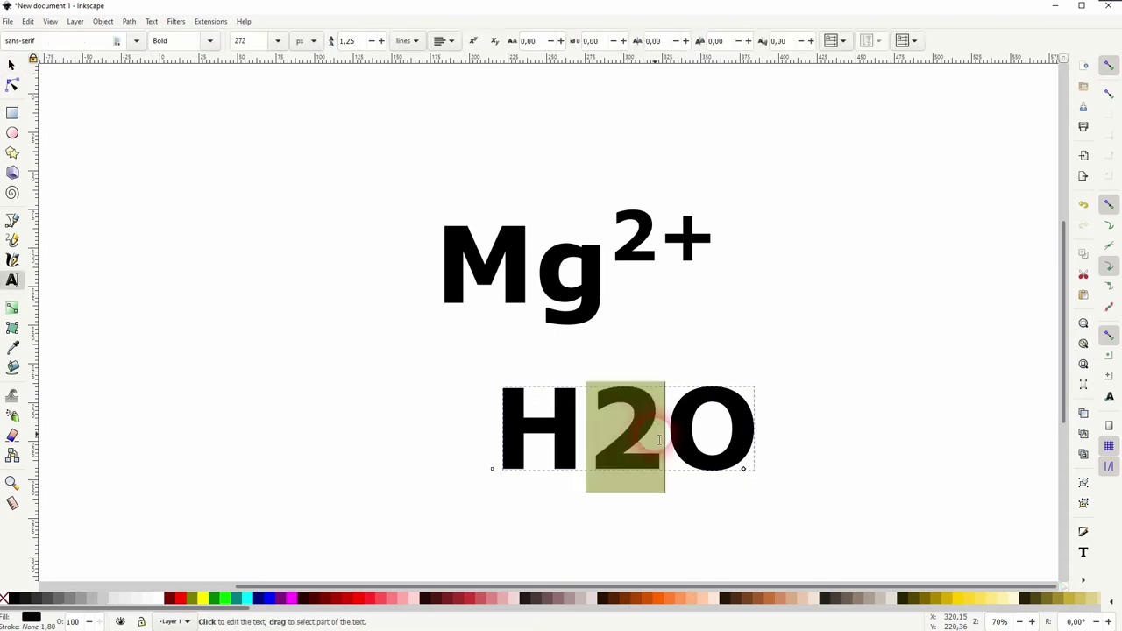
pyautogui.click(493, 40)
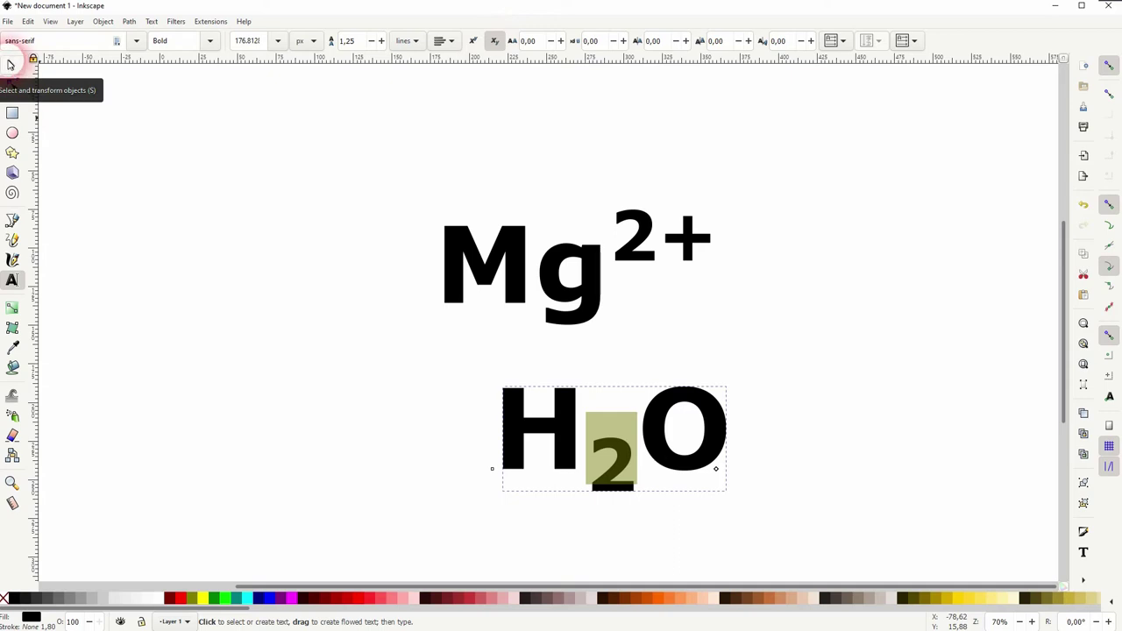
pyautogui.click(12, 64)
pyautogui.moveTo(657, 460); pyautogui.dragTo(601, 451)
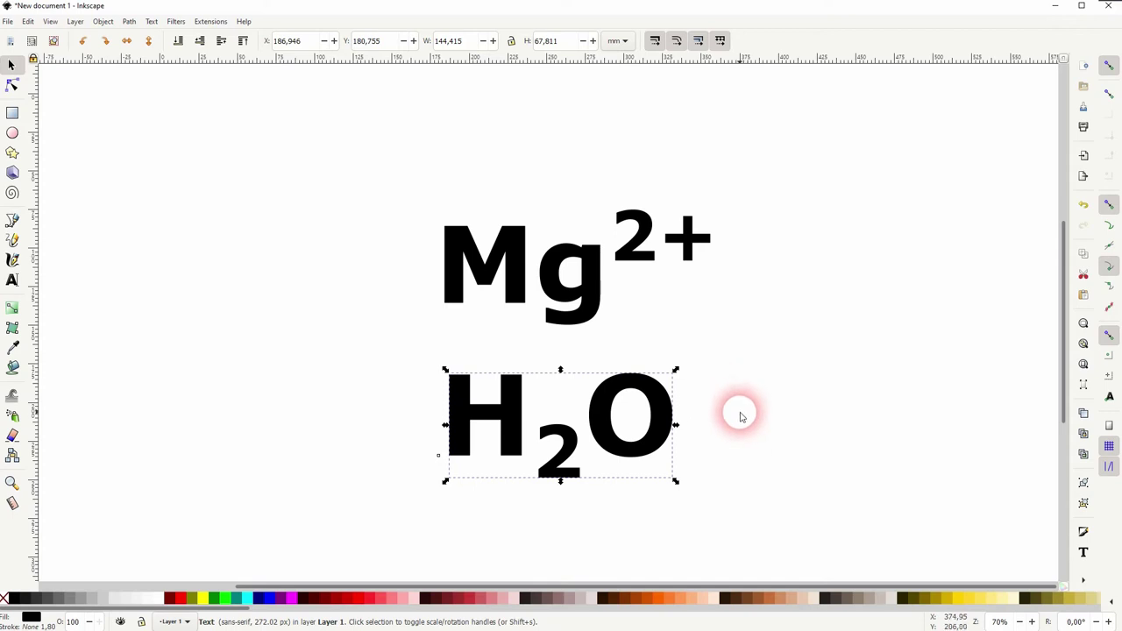
pyautogui.press('Delete')
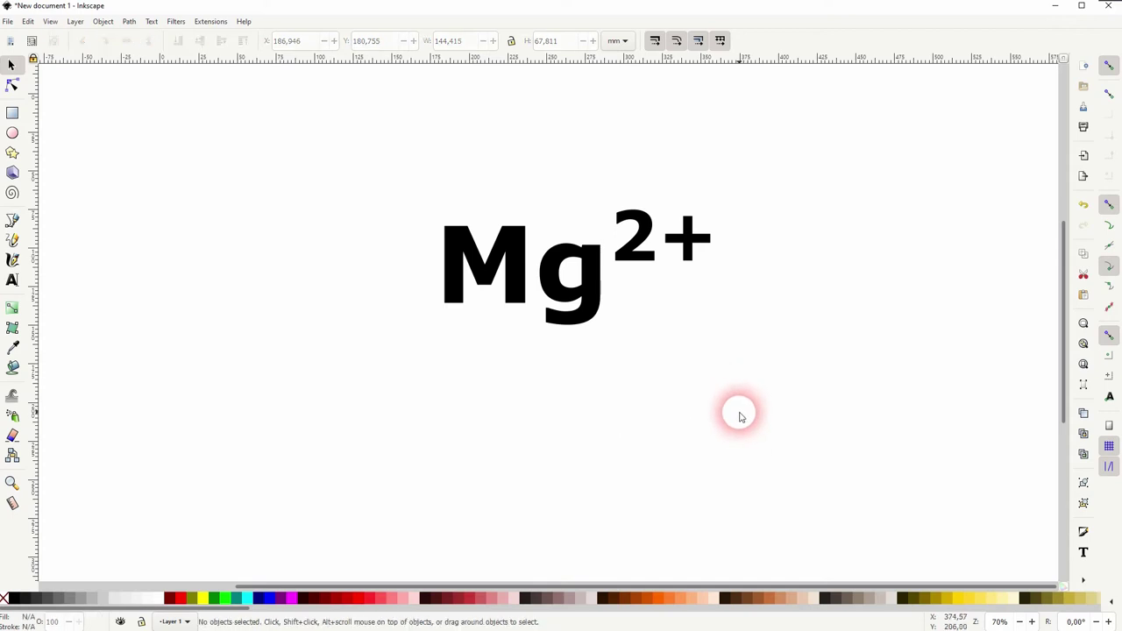
pyautogui.click(536, 256)
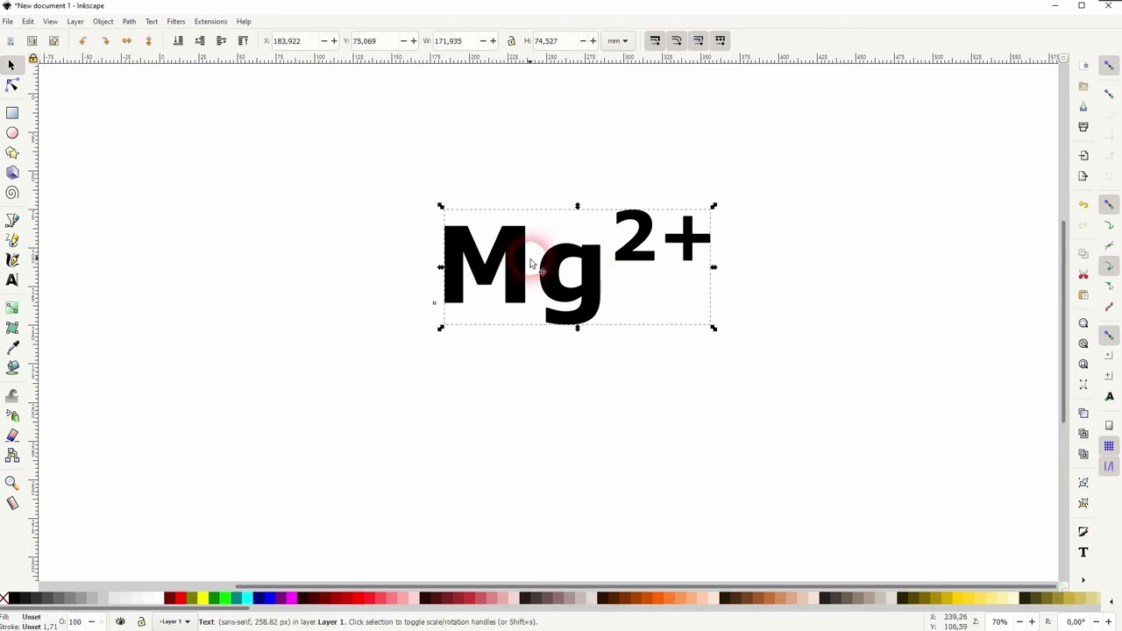
pyautogui.doubleClick(452, 245)
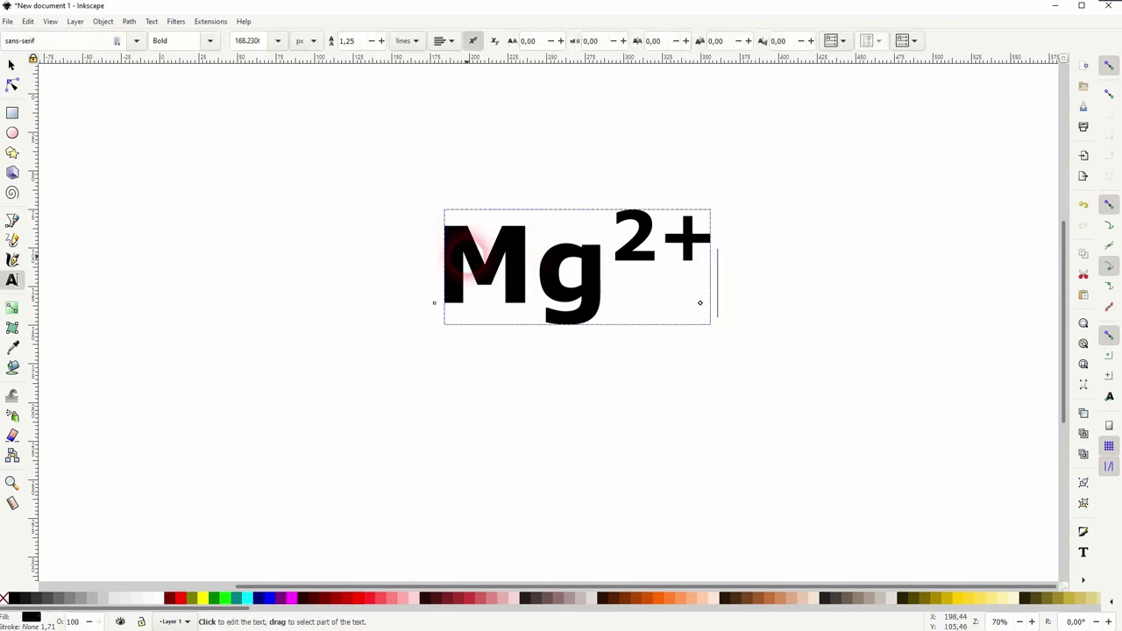
# - Insert a subscript 12 in front of Mg in the Mg²⁺ text
pyautogui.click(622, 285)
pyautogui.press('Left')
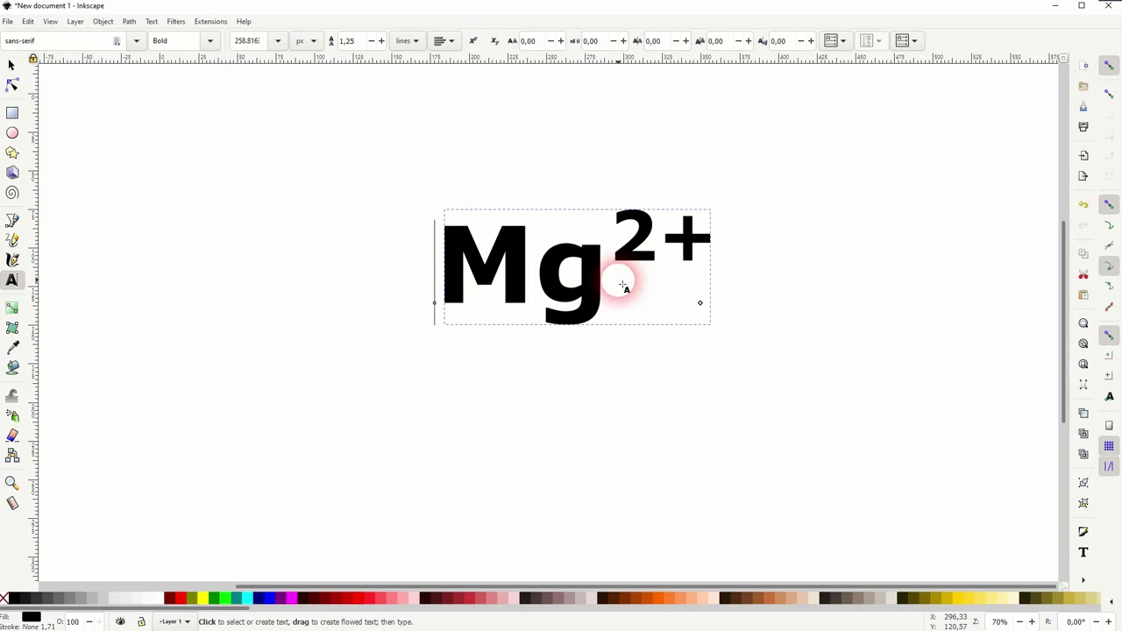
pyautogui.write('12')
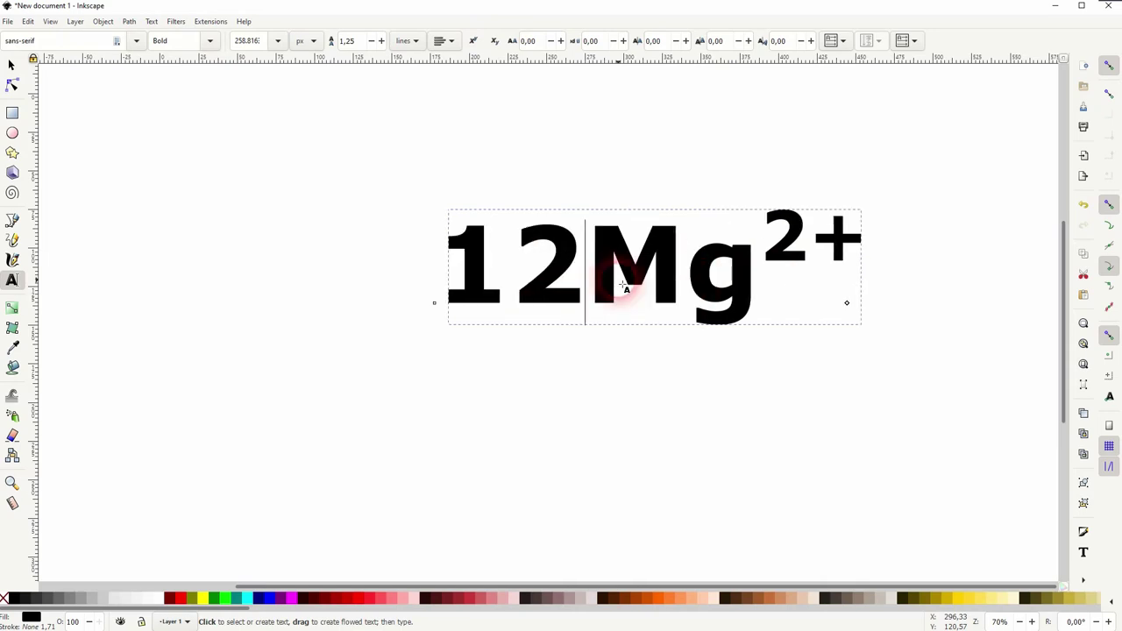
pyautogui.moveTo(625, 285); pyautogui.dragTo(474, 276)
pyautogui.click(494, 41)
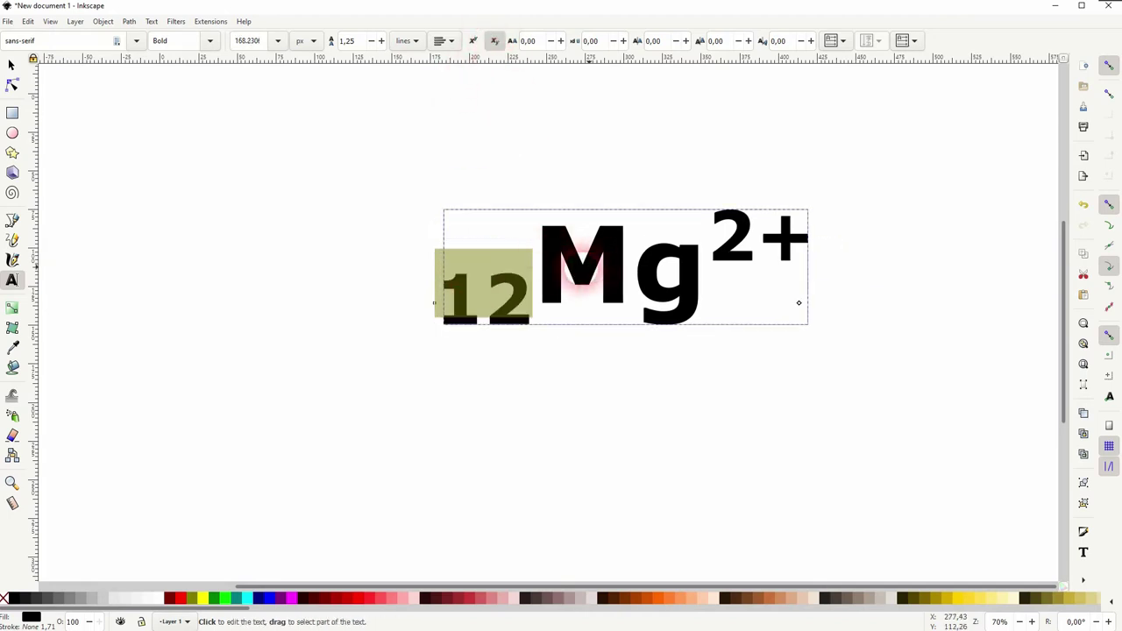
# - Add a superscript 24 right after the subscript 12
pyautogui.click(540, 271)
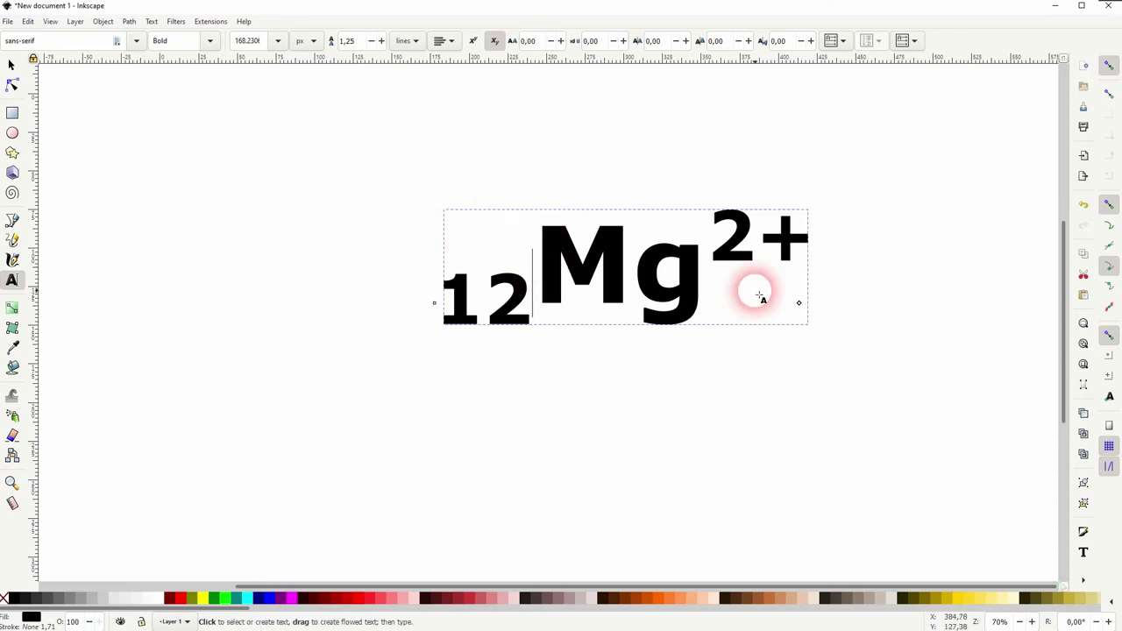
pyautogui.write('24')
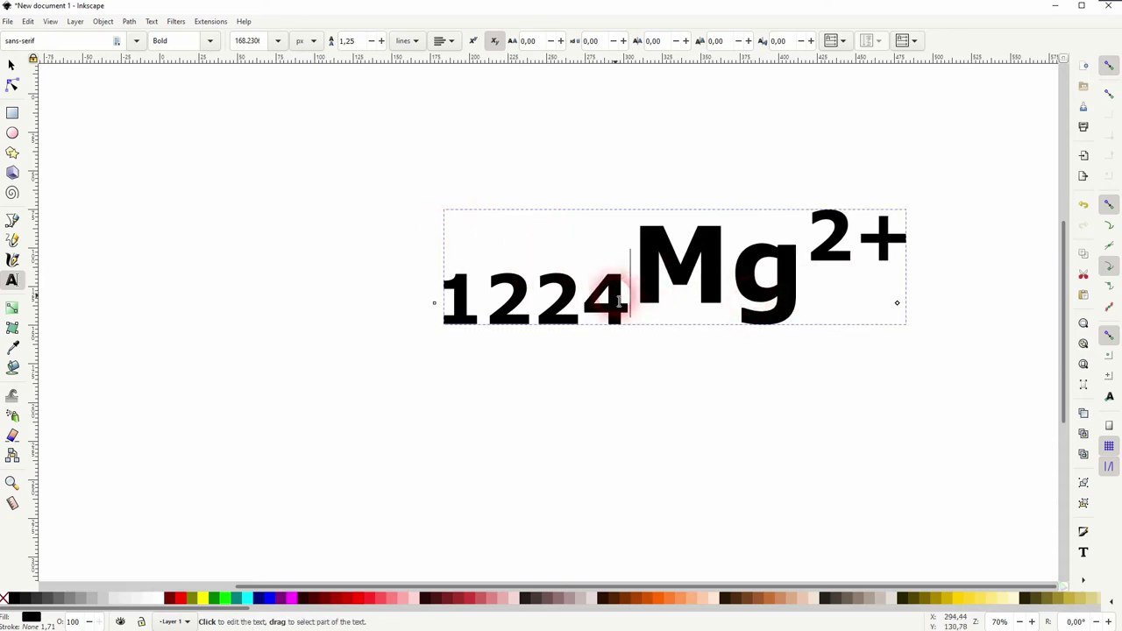
pyautogui.moveTo(622, 301); pyautogui.dragTo(532, 297)
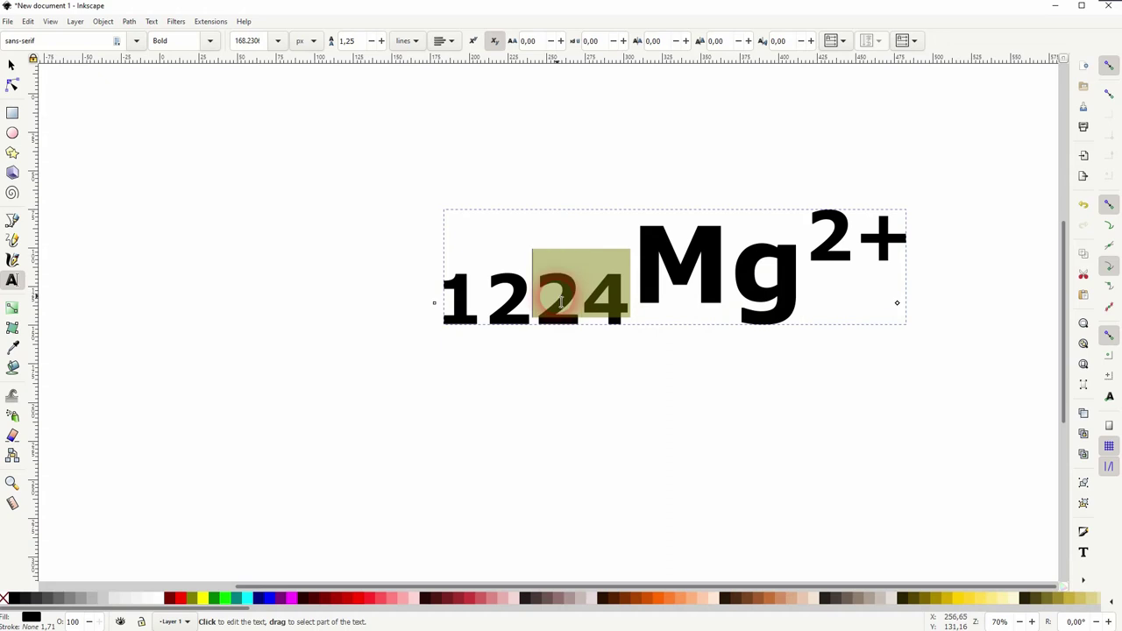
pyautogui.click(471, 42)
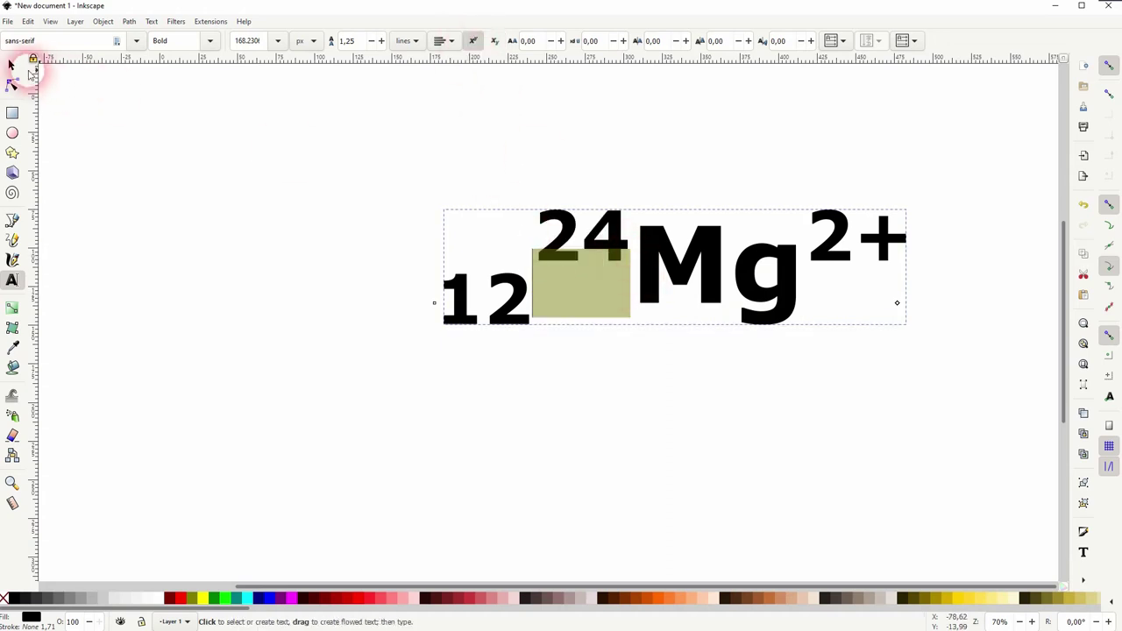
# - Remove the inline 12 and 24 prefix so the text reads Mg²⁺ again
pyautogui.click(11, 65)
pyautogui.click(609, 416)
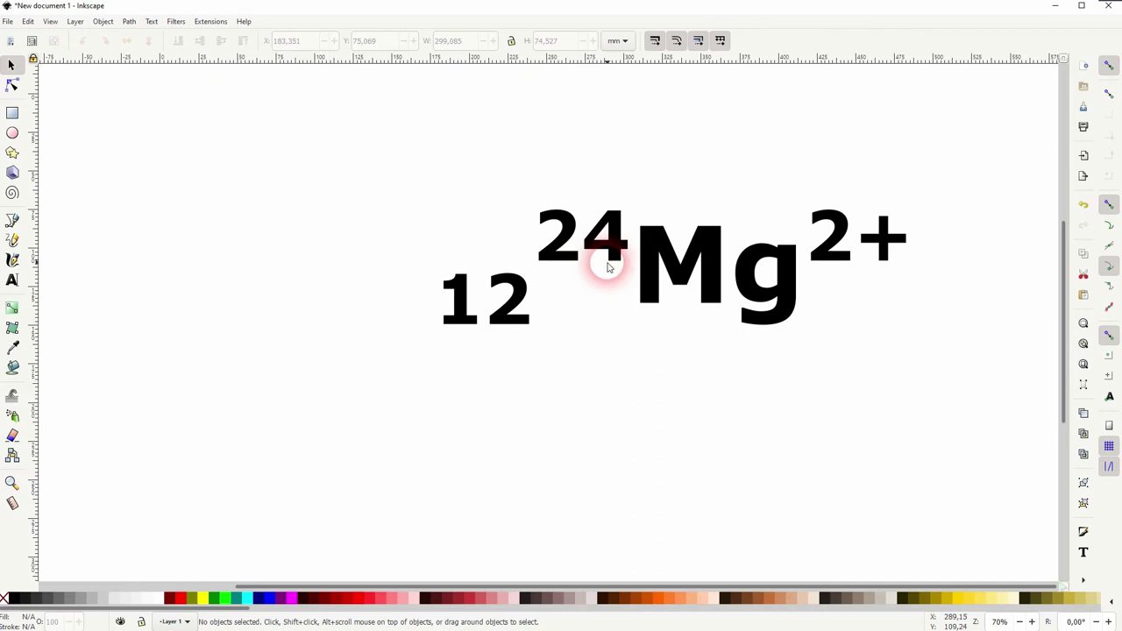
pyautogui.click(570, 258)
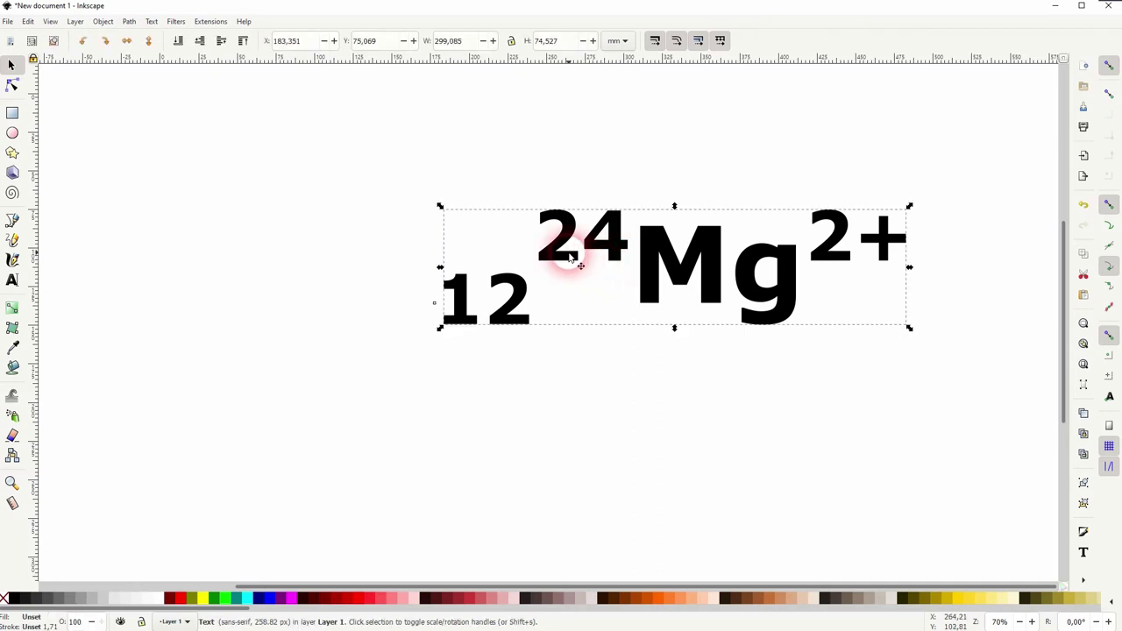
pyautogui.doubleClick(570, 259)
pyautogui.moveTo(438, 296); pyautogui.dragTo(629, 301)
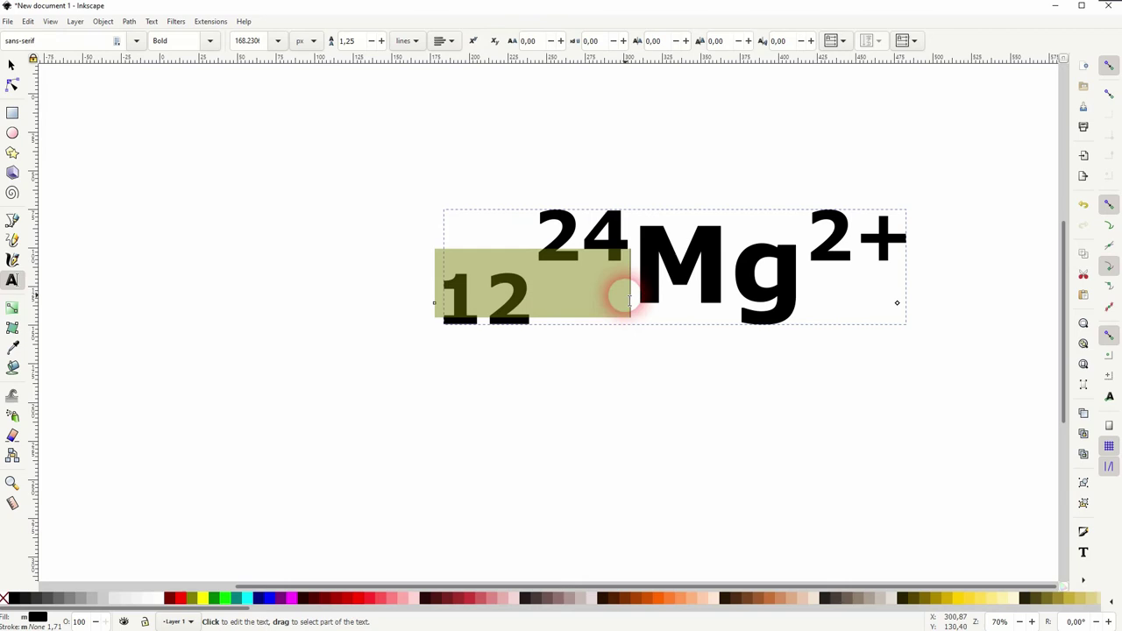
pyautogui.press('BackSpace')
# - Create a separate 12 text left of Mg²⁺, enlarged to about 65.5 × 39.1 mm
pyautogui.click(451, 414)
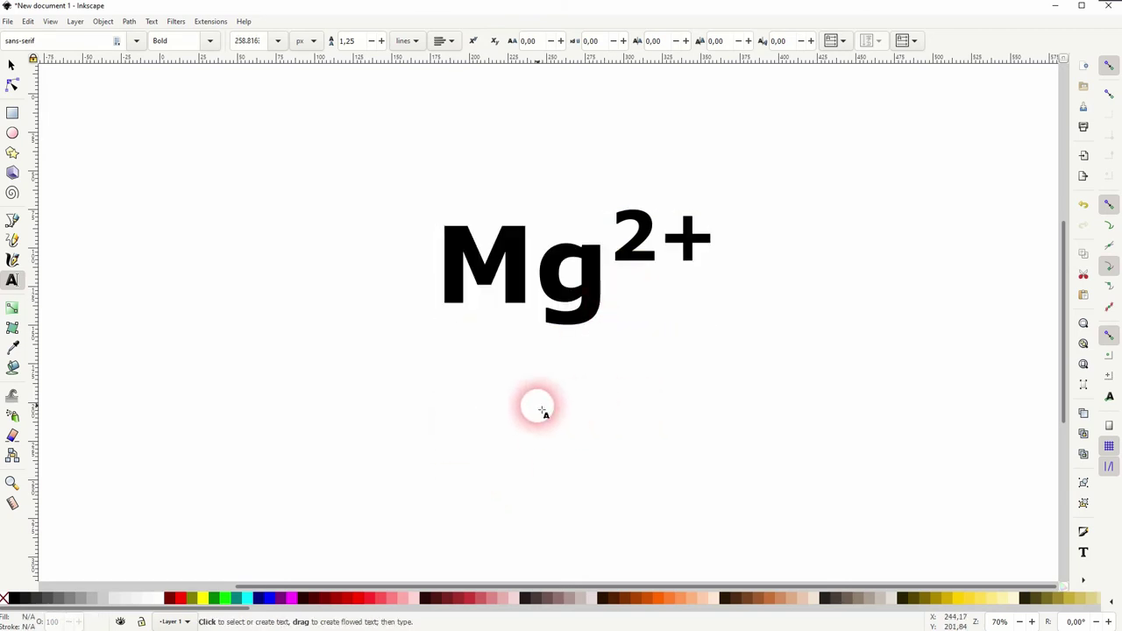
pyautogui.write('12')
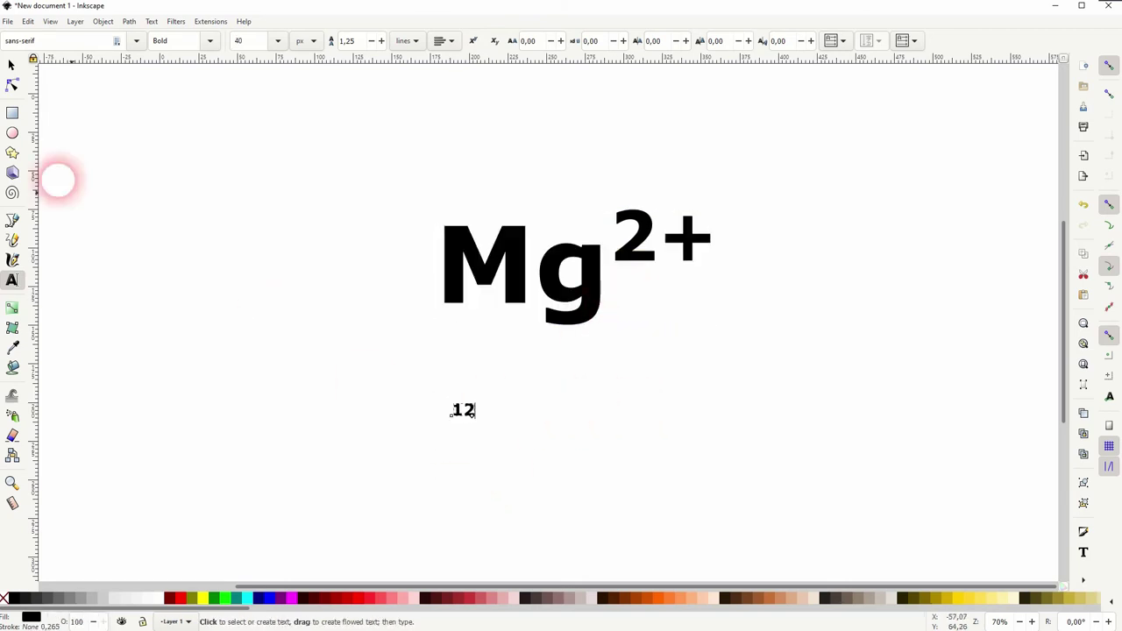
pyautogui.click(11, 65)
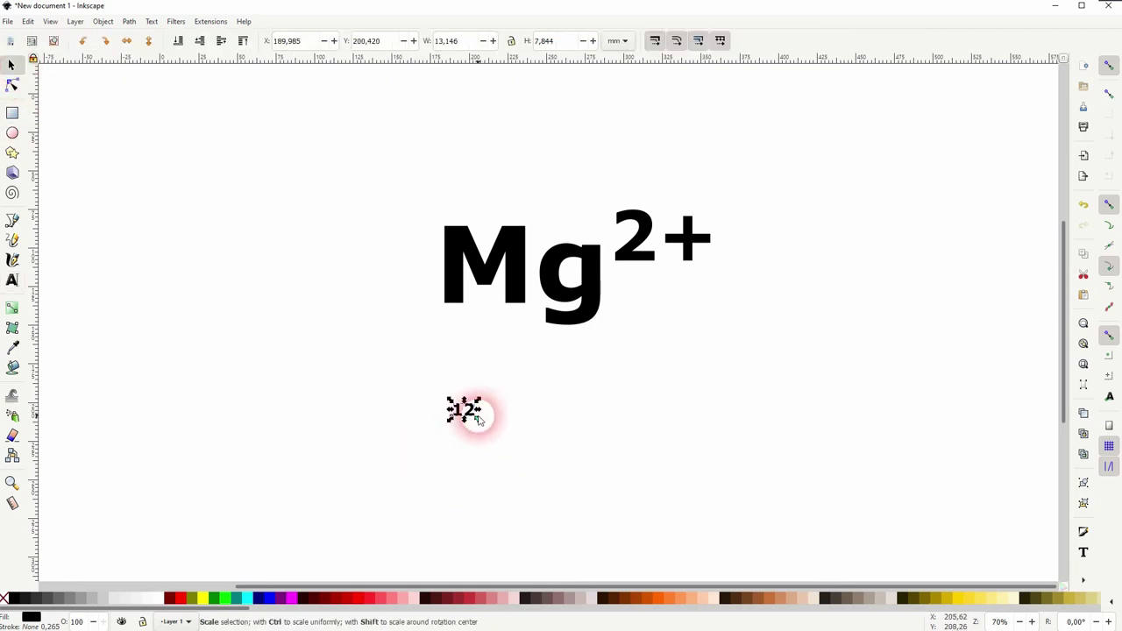
pyautogui.moveTo(478, 419); pyautogui.dragTo(412, 315)
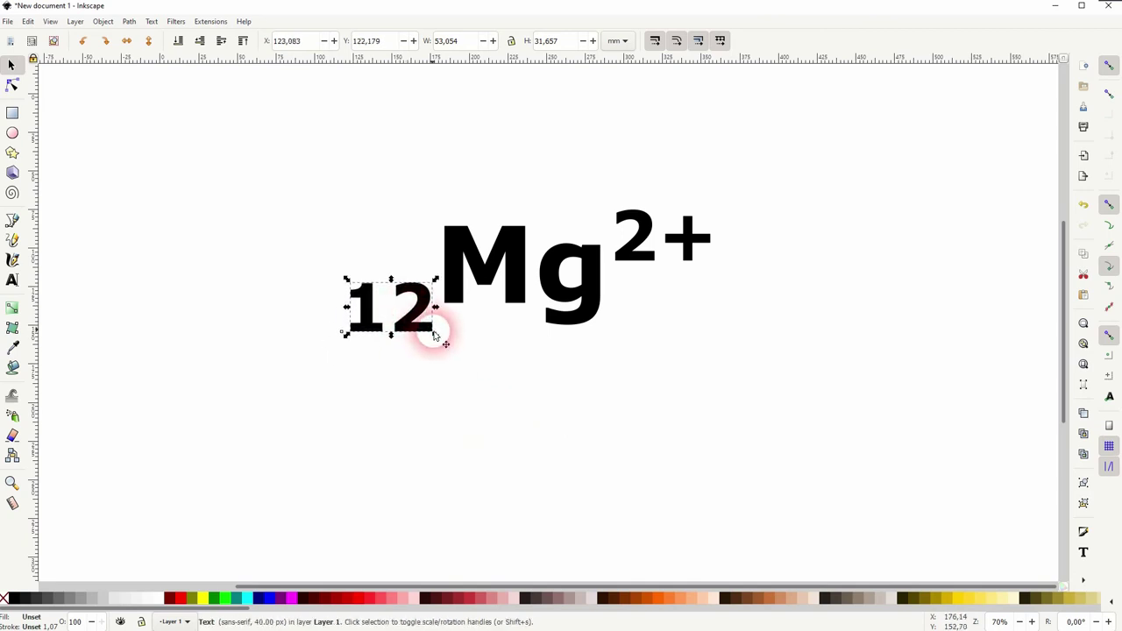
pyautogui.moveTo(346, 281); pyautogui.dragTo(326, 267)
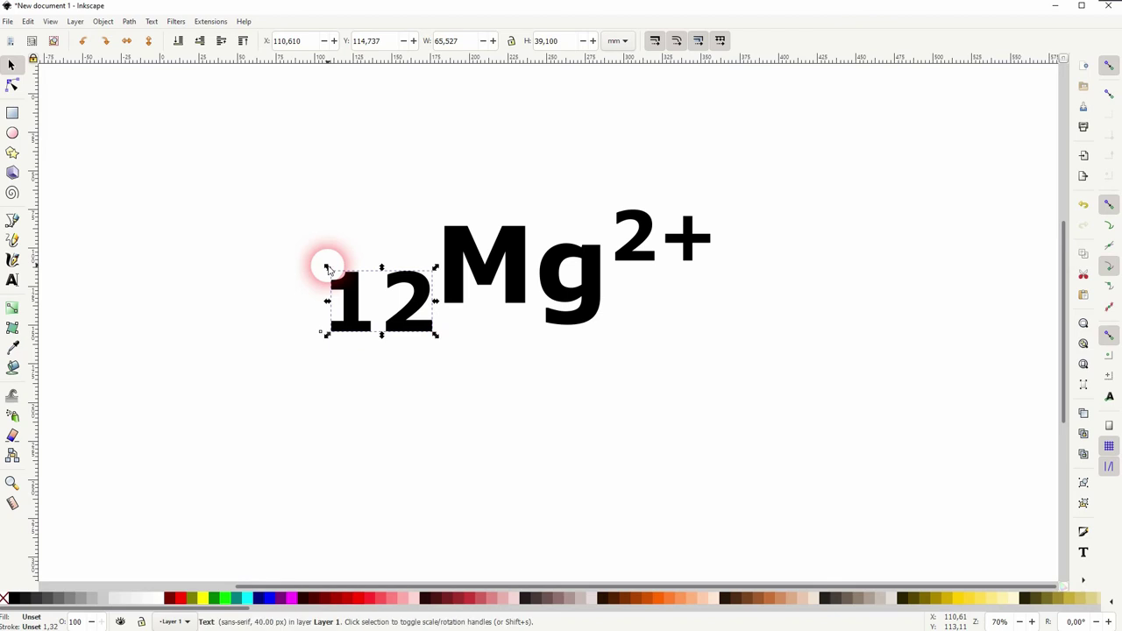
# - Duplicate the 12, raise the copy above it, and change it to 24
pyautogui.rightClick(411, 297)
pyautogui.click(466, 379)
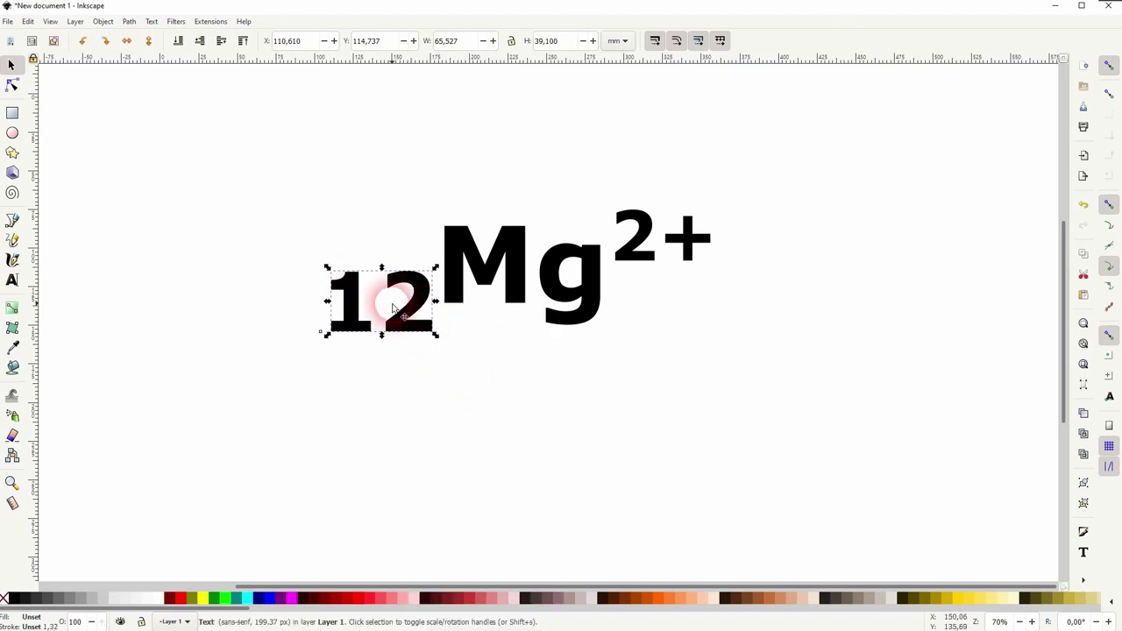
pyautogui.press('Up')
pyautogui.press('Up')
pyautogui.press('Up')
pyautogui.press('Up')
pyautogui.press('Up')
pyautogui.press('Up')
pyautogui.press('Up')
pyautogui.press('Up')
pyautogui.press('Up')
pyautogui.press('Up')
pyautogui.press('Up')
pyautogui.press('Up')
pyautogui.press('Up')
pyautogui.press('Up')
pyautogui.press('Up')
pyautogui.press('Up')
pyautogui.press('Up')
pyautogui.press('Up')
pyautogui.press('Up')
pyautogui.press('Up')
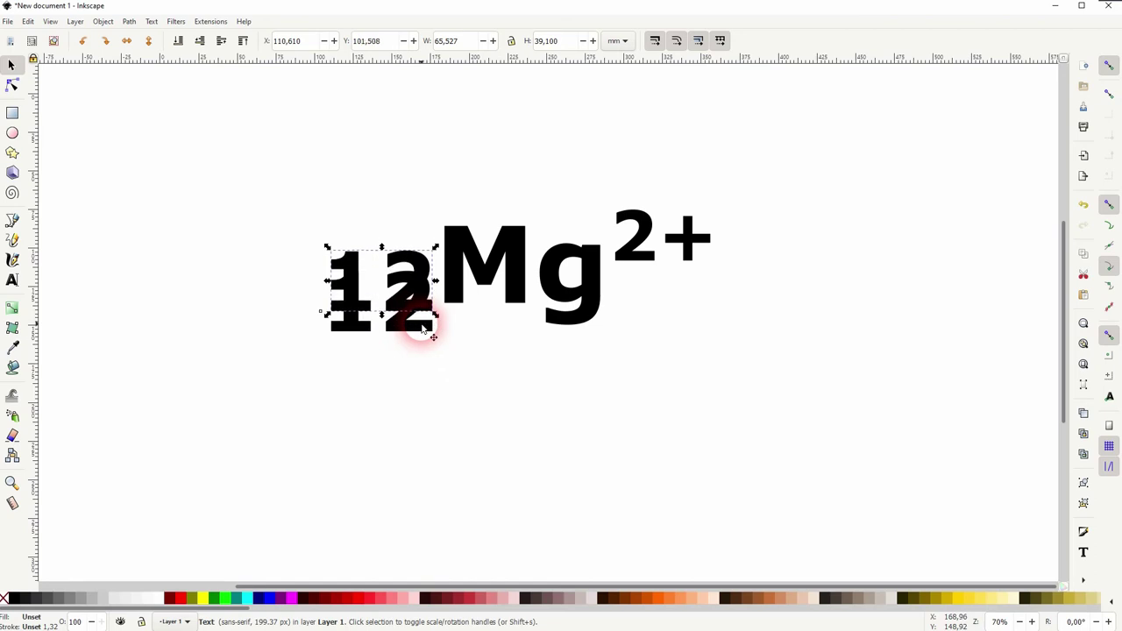
pyautogui.press('Up')
pyautogui.press('Up')
pyautogui.press('Up')
pyautogui.press('Up')
pyautogui.press('Up')
pyautogui.press('Up')
pyautogui.press('Up')
pyautogui.press('Up')
pyautogui.press('Up')
pyautogui.press('Up')
pyautogui.press('Up')
pyautogui.press('Up')
pyautogui.press('Up')
pyautogui.press('Up')
pyautogui.press('Up')
pyautogui.press('Up')
pyautogui.press('Up')
pyautogui.press('Up')
pyautogui.press('Up')
pyautogui.press('Up')
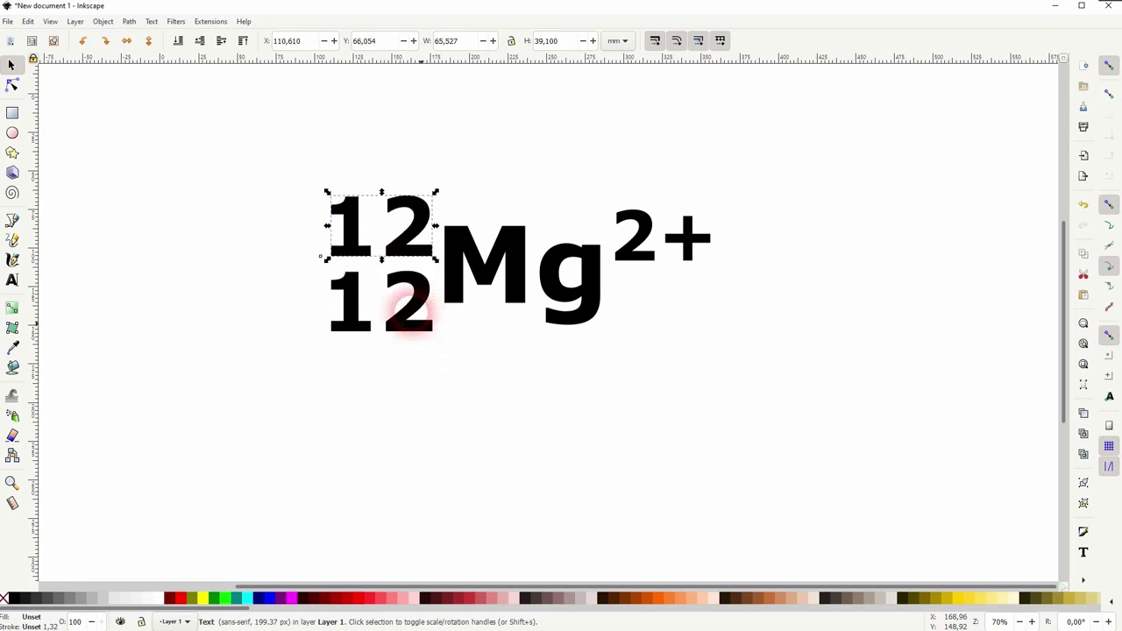
pyautogui.doubleClick(346, 220)
pyautogui.moveTo(346, 220); pyautogui.dragTo(419, 230)
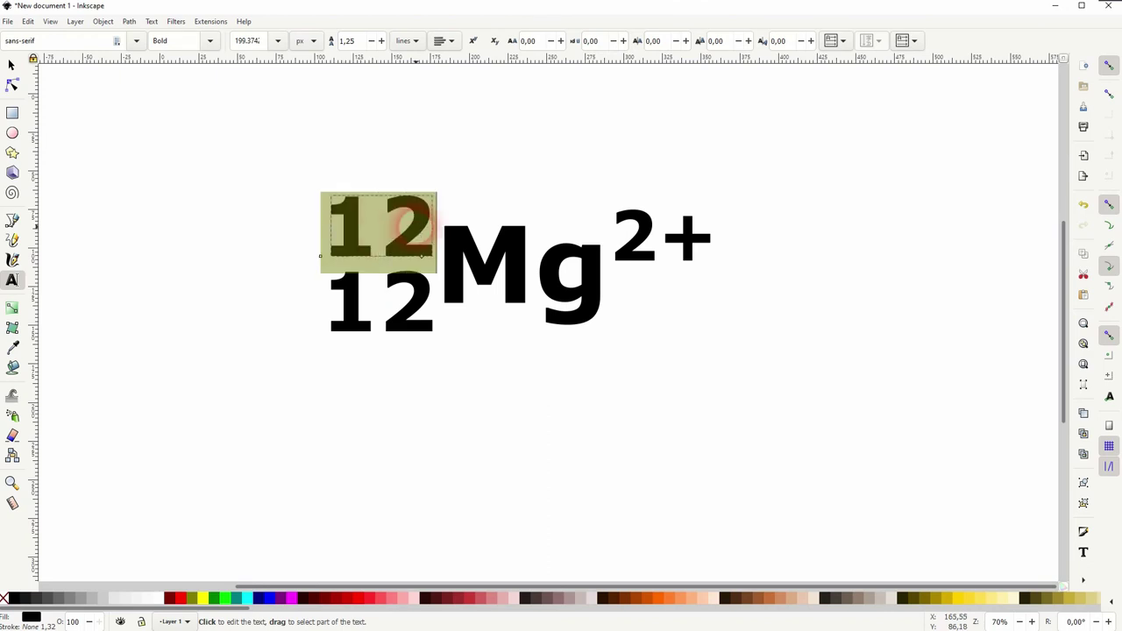
pyautogui.write('24')
pyautogui.click(12, 65)
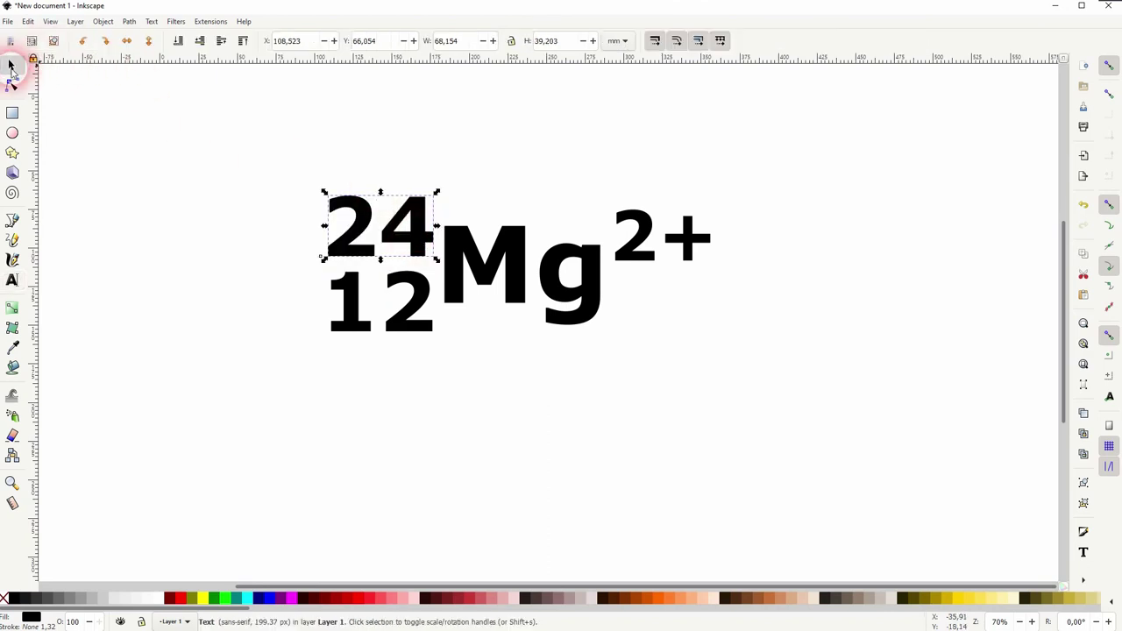
pyautogui.click(669, 374)
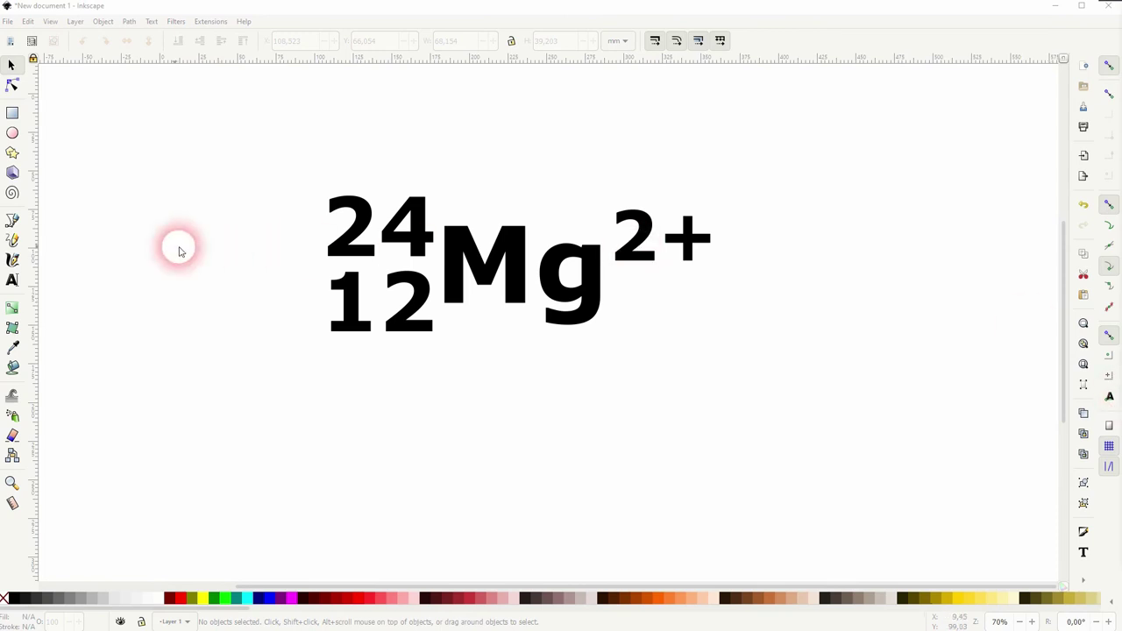
# - Select the Text tool to write below the ²⁴₁₂Mg²⁺ label
pyautogui.click(12, 280)
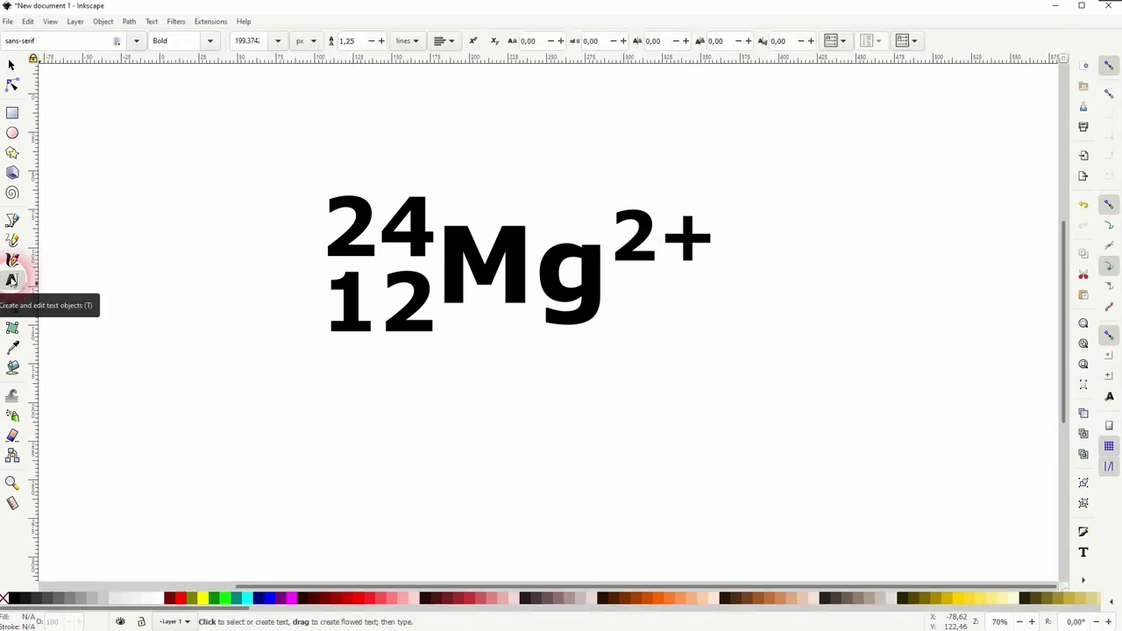
# - Type C6H12O6 below the Mg label and make the 6, 12 and 6 subscripts
pyautogui.click(537, 401)
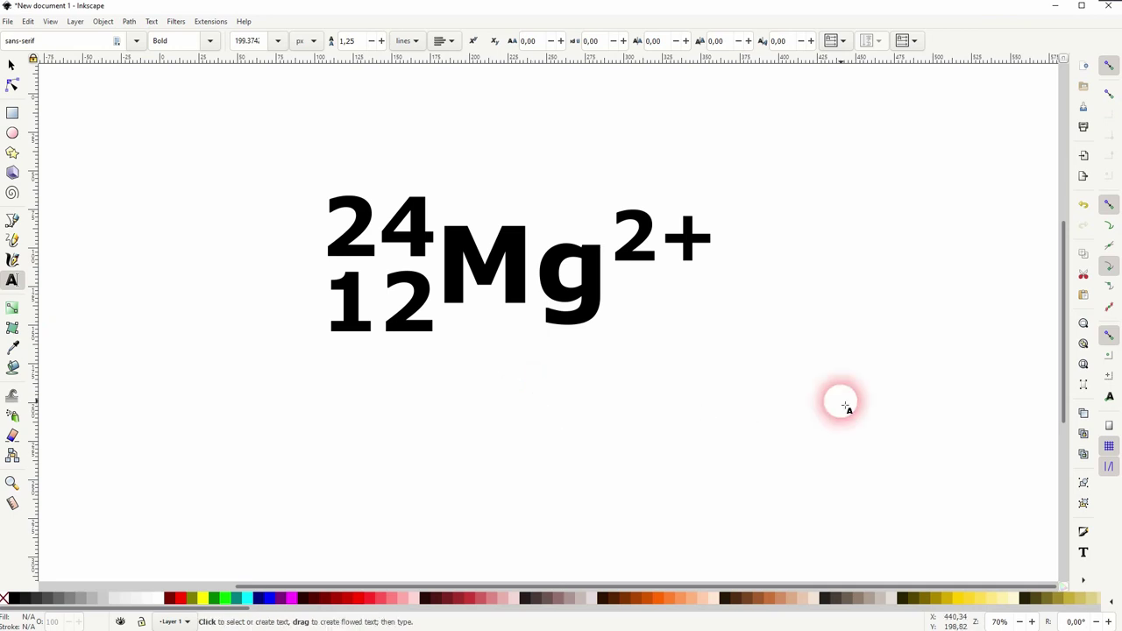
pyautogui.write('C6H12O6')
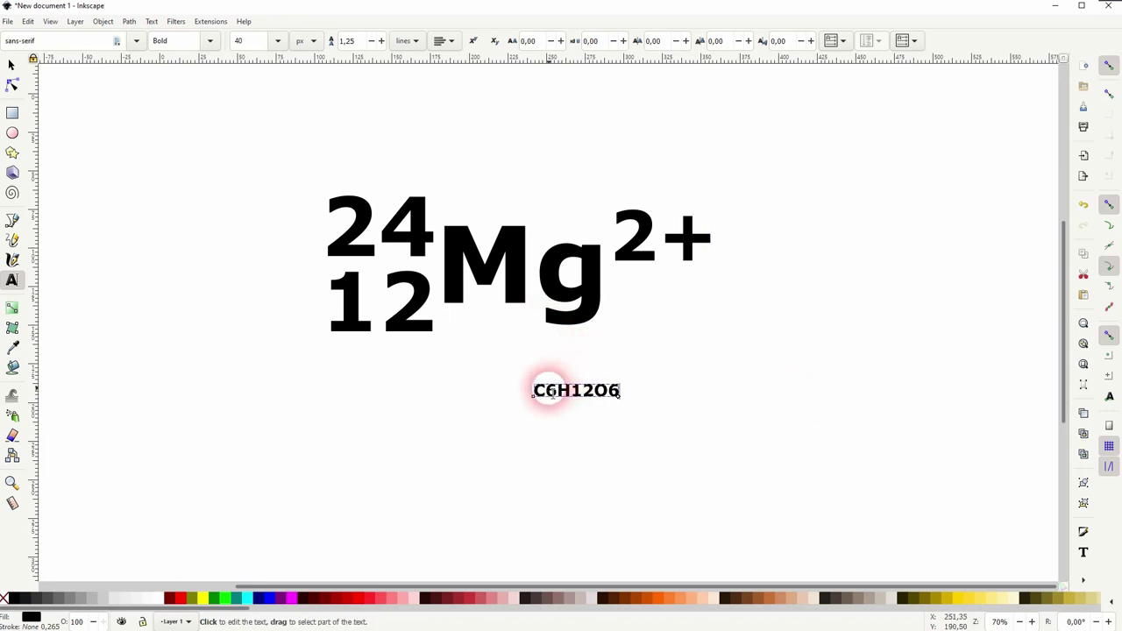
pyautogui.click(495, 41)
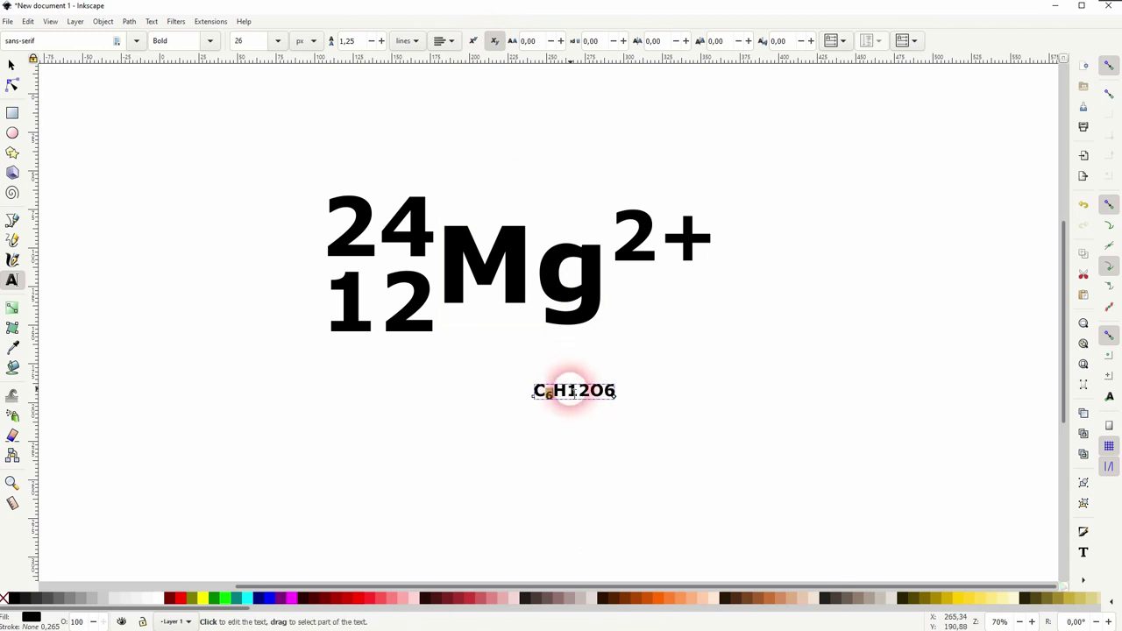
pyautogui.moveTo(567, 391); pyautogui.dragTo(590, 392)
pyautogui.click(494, 41)
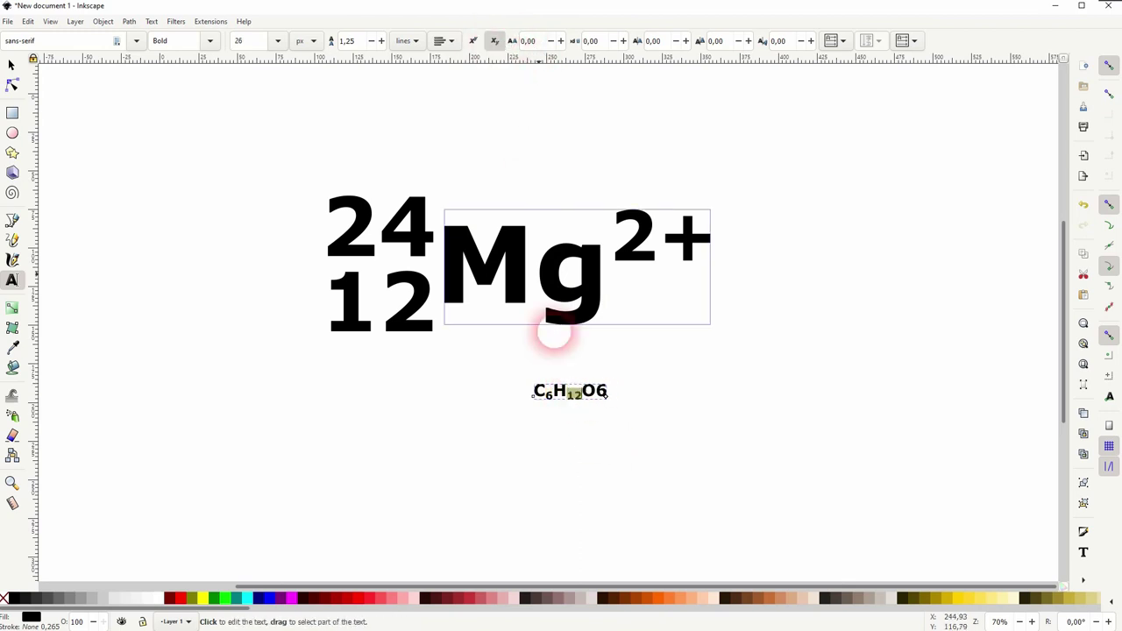
pyautogui.moveTo(598, 391); pyautogui.dragTo(609, 392)
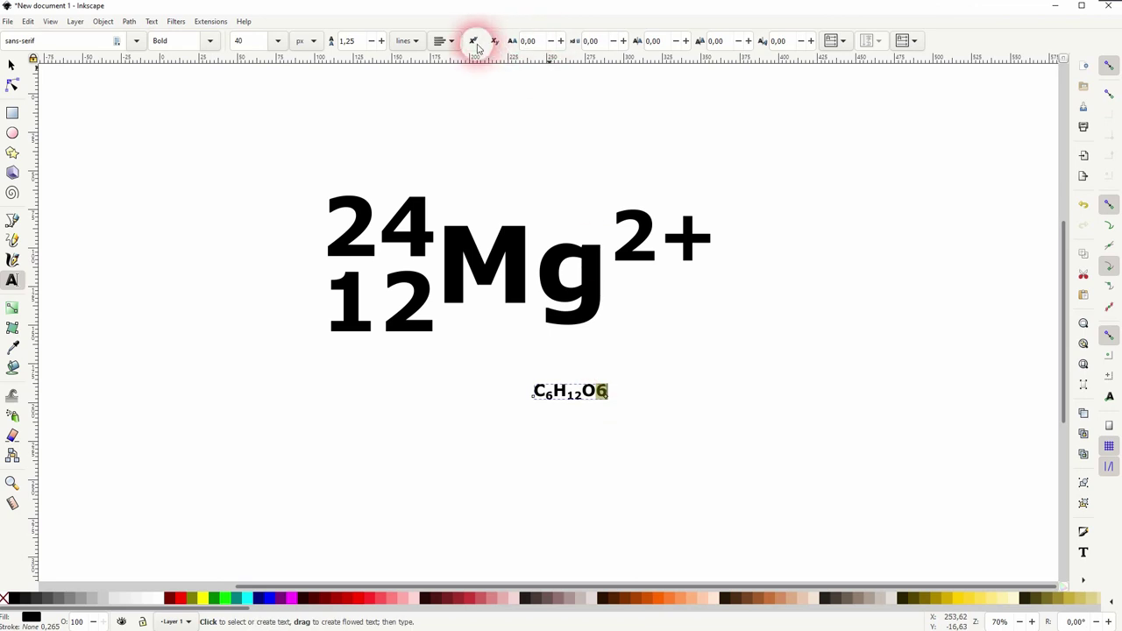
pyautogui.click(497, 41)
# - Scale C₆H₁₂O₆ to about 196.5 × 44.8 mm and move it beneath ²⁴₁₂Mg²⁺
pyautogui.click(12, 64)
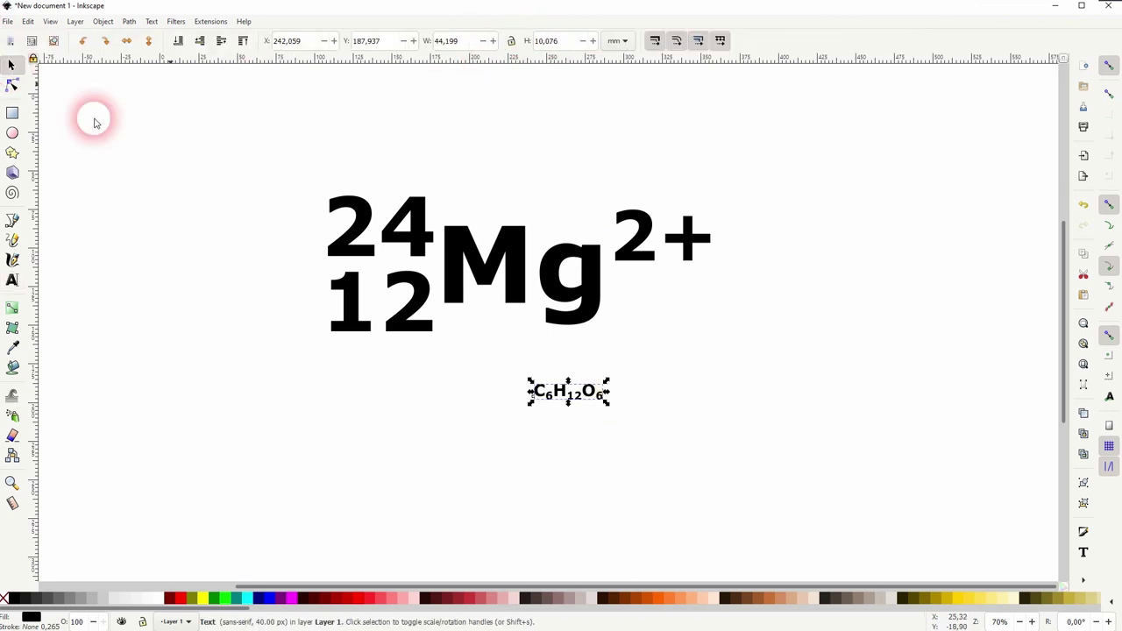
pyautogui.moveTo(607, 404); pyautogui.dragTo(843, 555)
pyautogui.moveTo(669, 421); pyautogui.dragTo(438, 436)
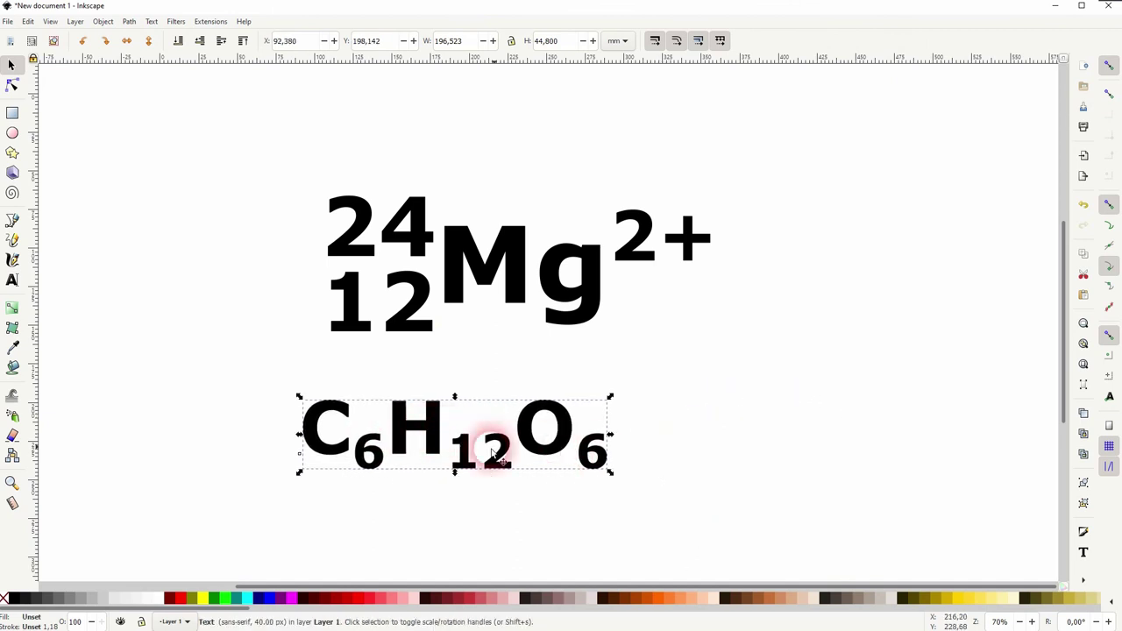
pyautogui.click(763, 424)
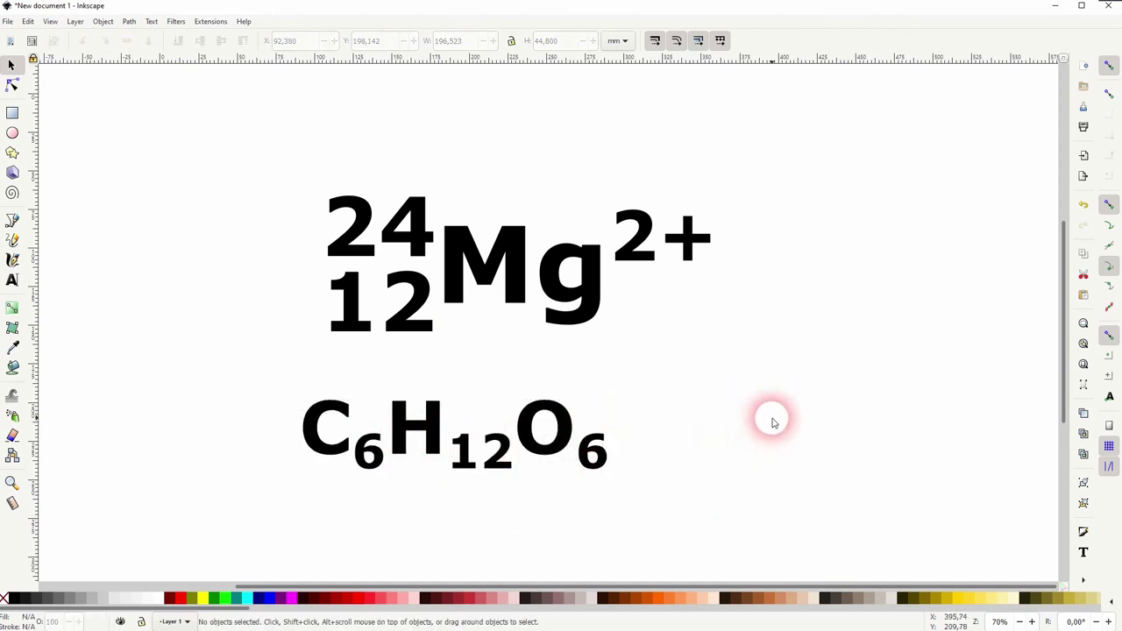